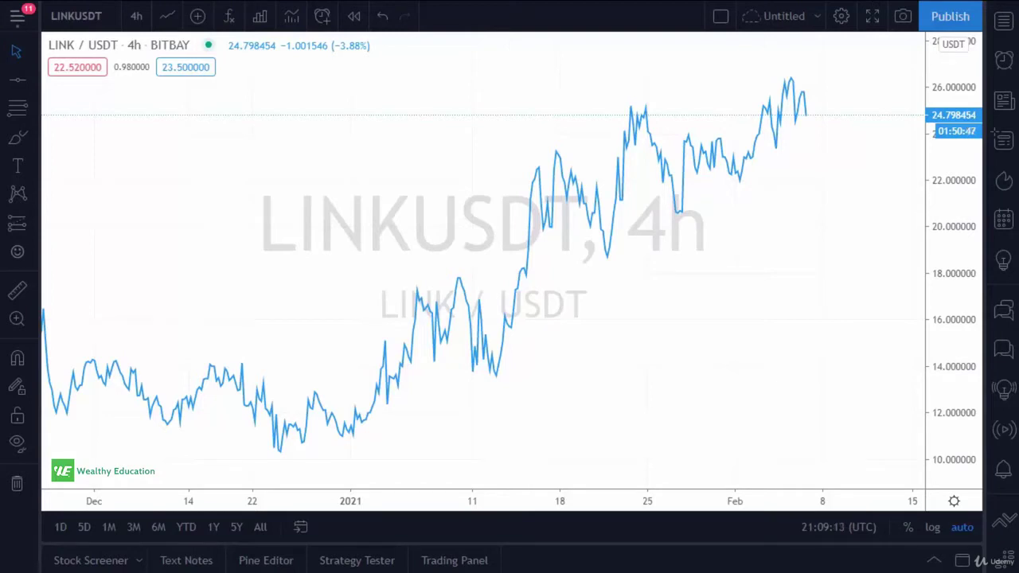
Draw a Fib Retracement from the late-December low at about 10.30 up to the February high at about 26.45.
left_click(33, 107)
left_click(88, 21)
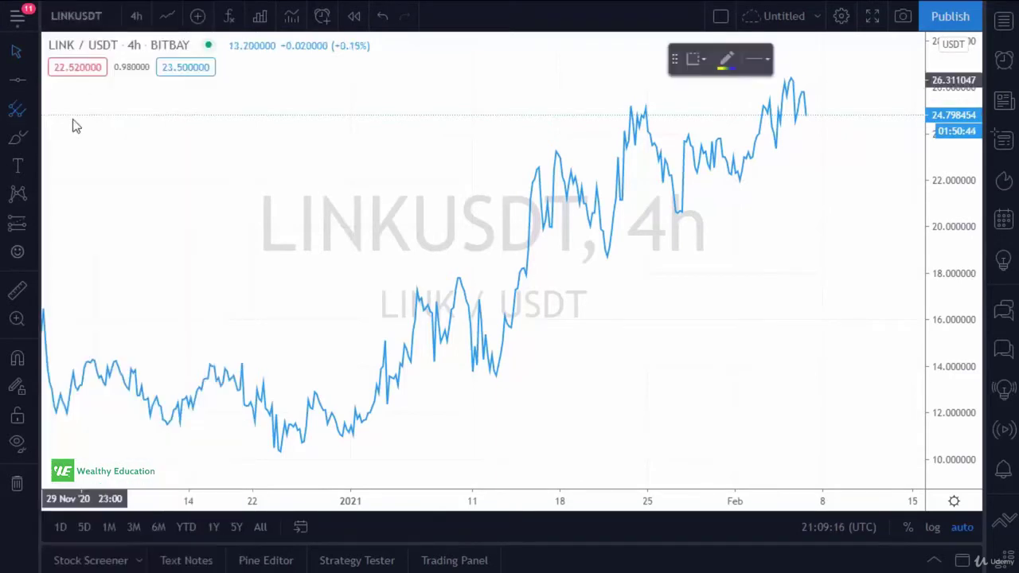
left_click(33, 109)
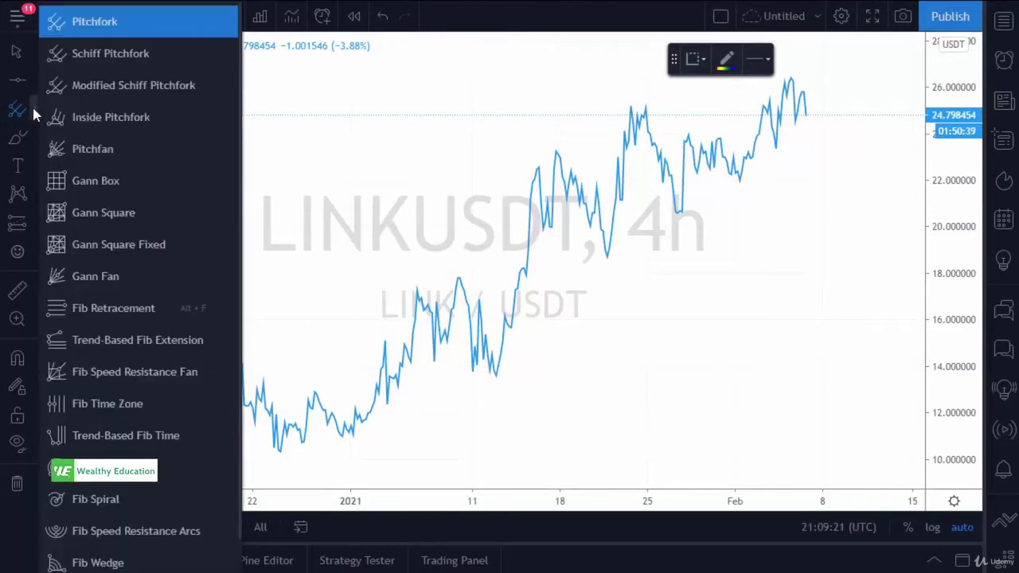
left_click(125, 317)
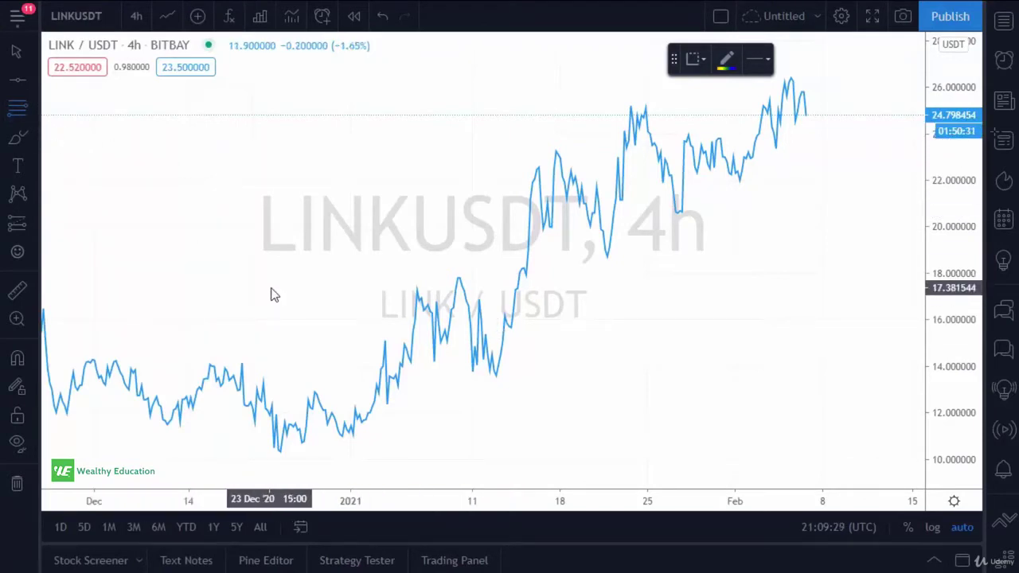
left_click(280, 452)
left_click(454, 308)
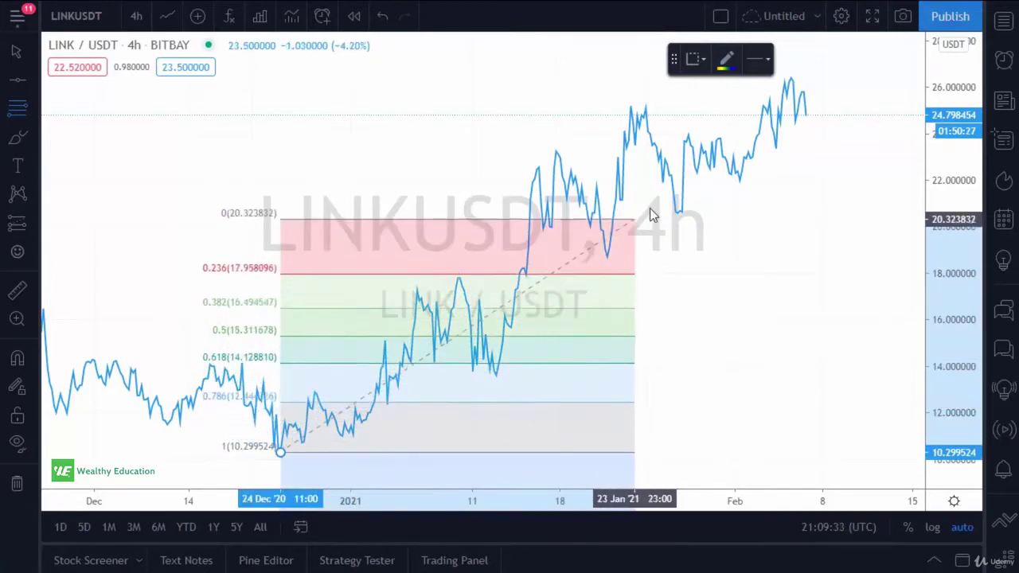
left_click(829, 77)
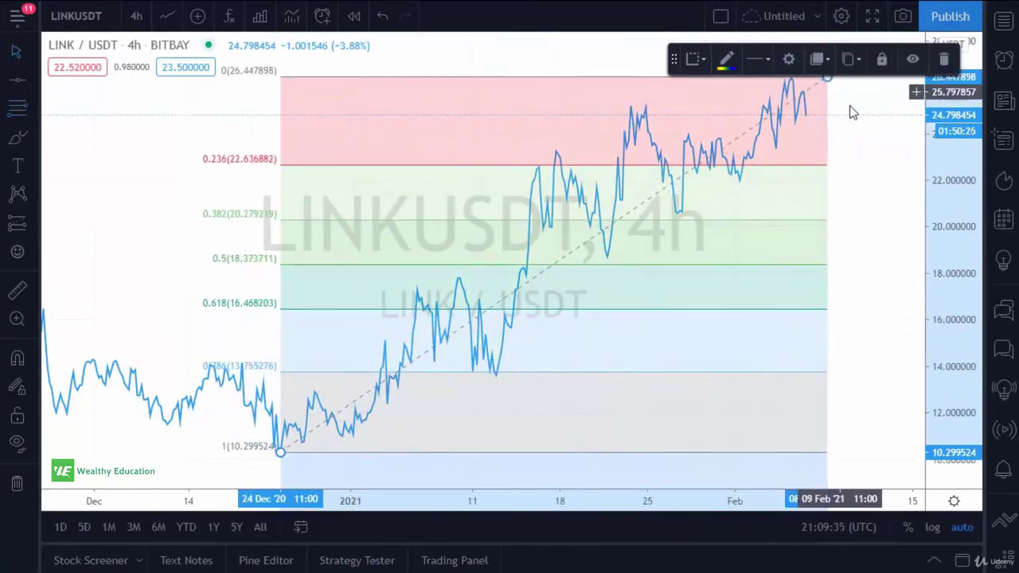
left_click(610, 296)
left_click(578, 245)
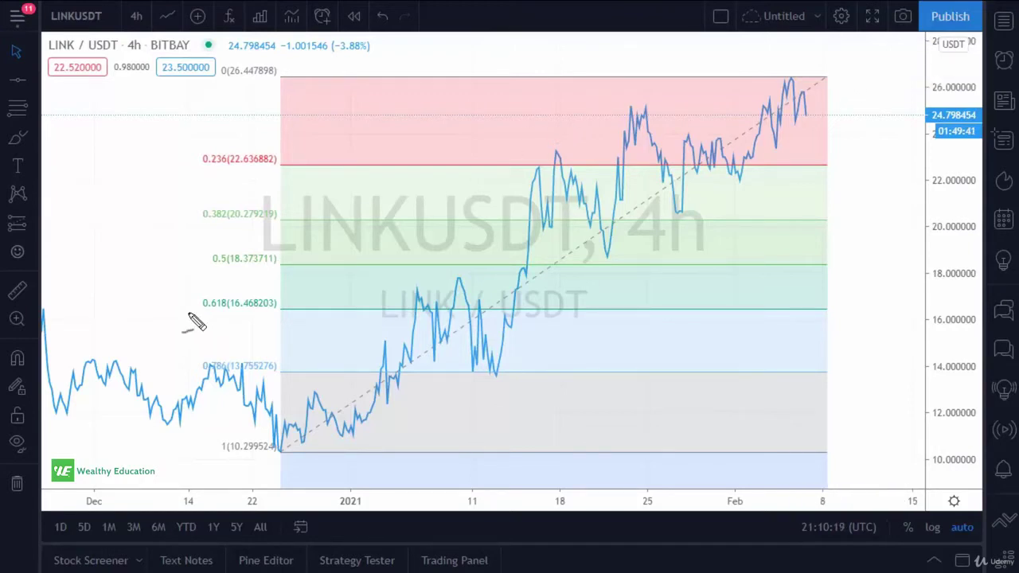
Handwrite the Fibonacci sequence over the chart as 1+1=2, 3, 5, 8, 13, with arcs linking the first added numbers.
mouse_move(155, 172)
left_mouse_down()
mouse_move(156, 192)
mouse_move(212, 174)
mouse_move(242, 191)
left_mouse_up()
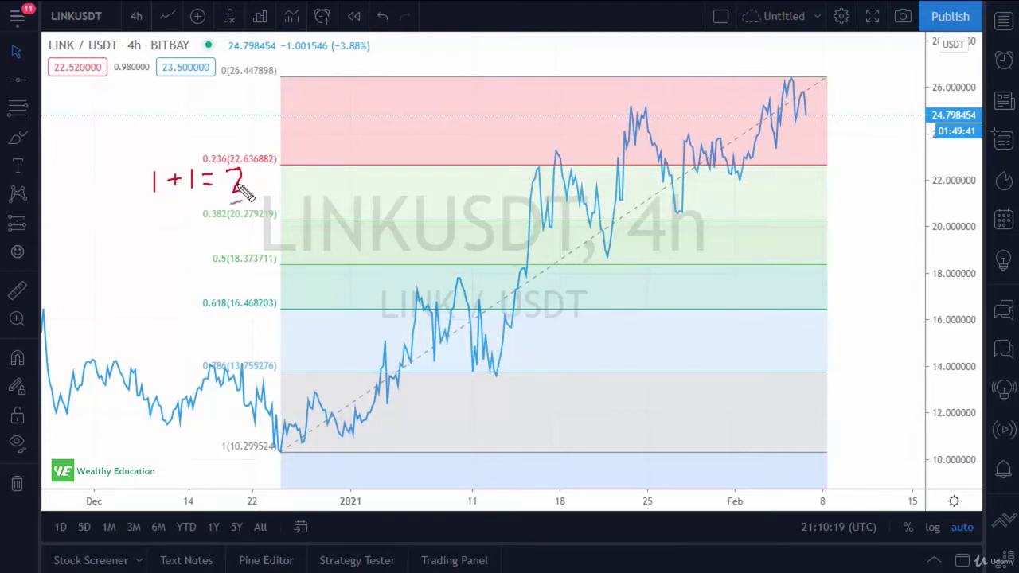
mouse_move(193, 197)
left_mouse_down()
mouse_move(227, 223)
mouse_move(242, 211)
mouse_move(289, 219)
mouse_move(309, 204)
mouse_move(305, 219)
left_mouse_up()
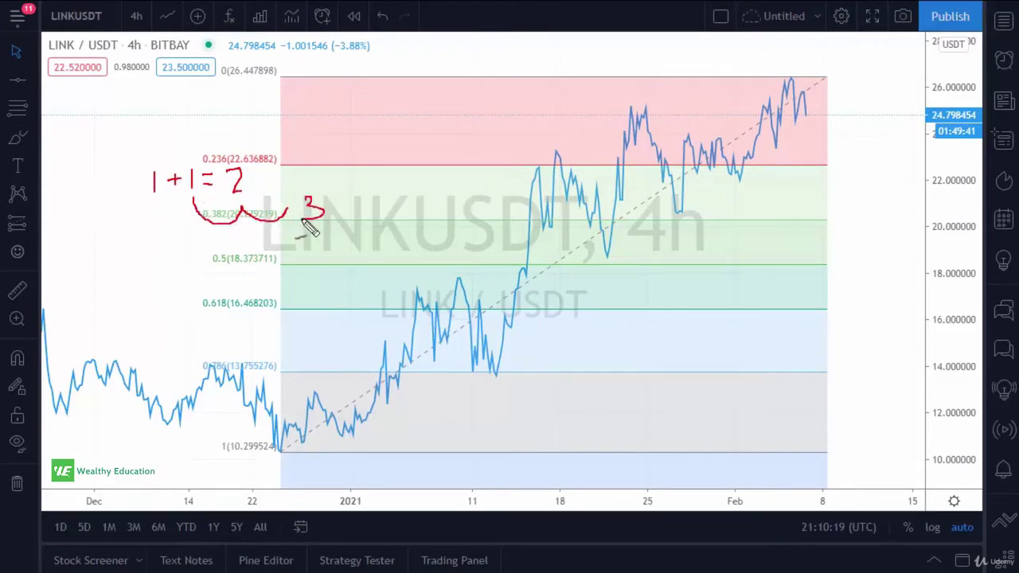
mouse_move(242, 210)
left_mouse_down()
mouse_move(265, 237)
mouse_move(402, 227)
mouse_move(388, 235)
mouse_move(438, 215)
mouse_move(487, 241)
mouse_move(505, 226)
mouse_move(493, 242)
left_mouse_up()
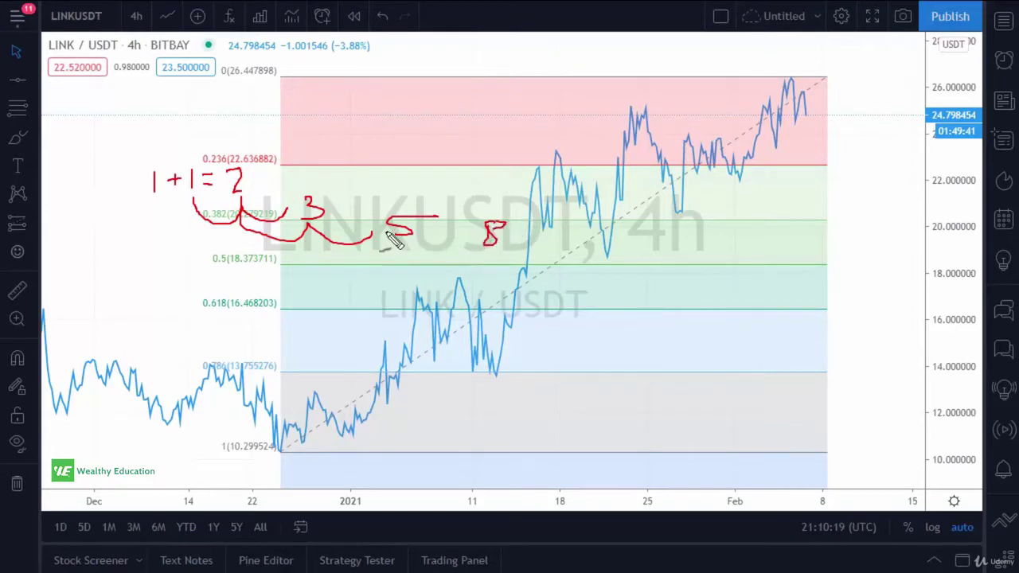
mouse_move(563, 234)
left_mouse_down()
mouse_move(564, 265)
mouse_move(587, 247)
mouse_move(615, 254)
mouse_move(581, 261)
left_mouse_up()
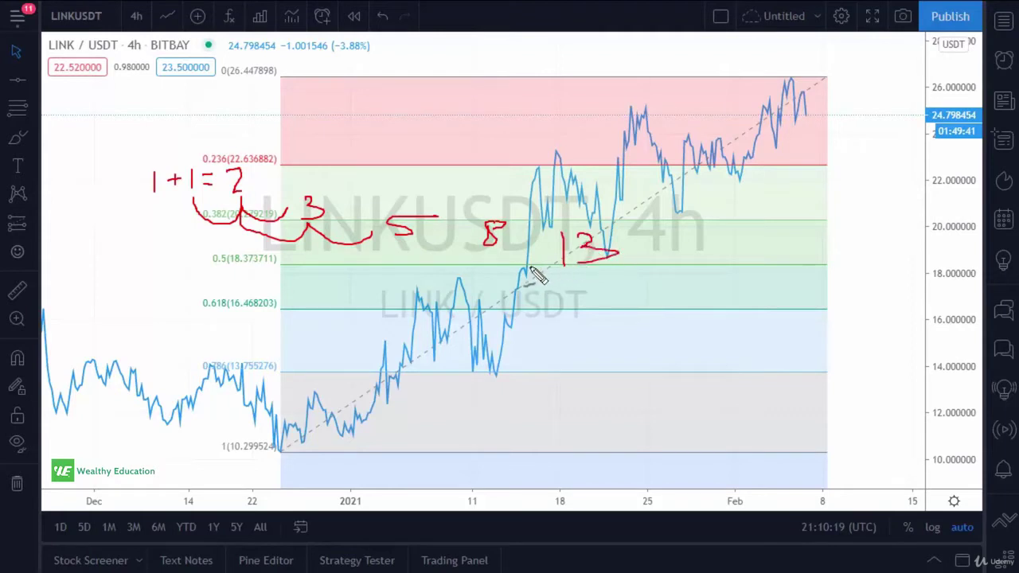
left_click_drag(665, 265, 692, 285)
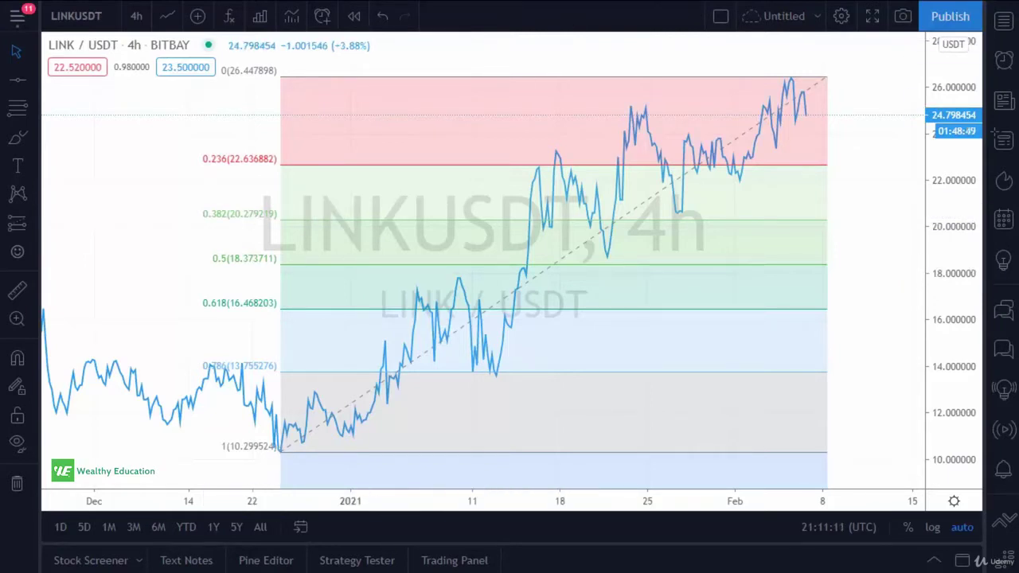
Circle the 0.5 retracement level label with the annotation pen.
mouse_move(225, 246)
left_mouse_down()
mouse_move(207, 276)
mouse_move(267, 273)
mouse_move(231, 247)
left_mouse_up()
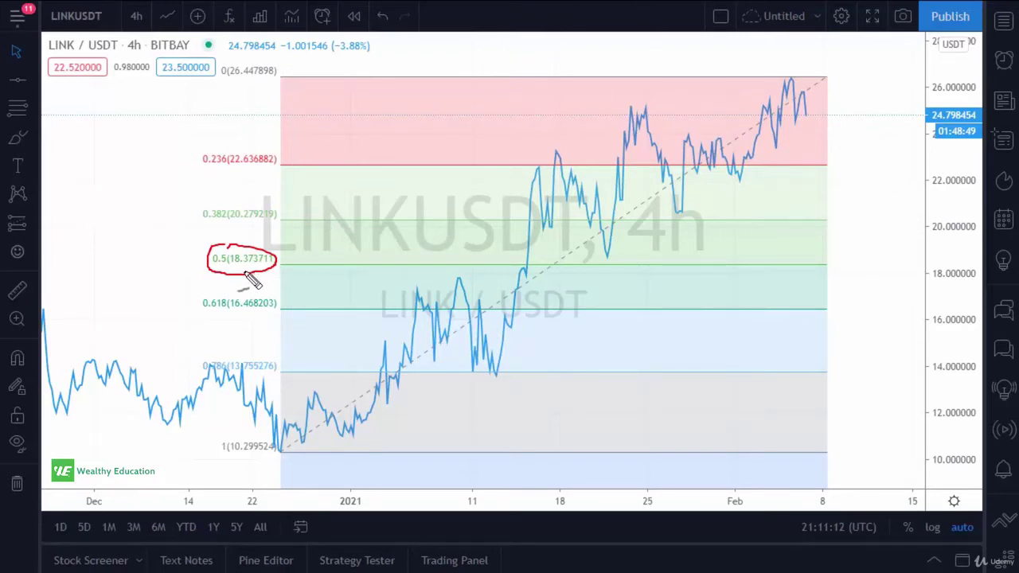
left_click_drag(226, 273, 285, 265)
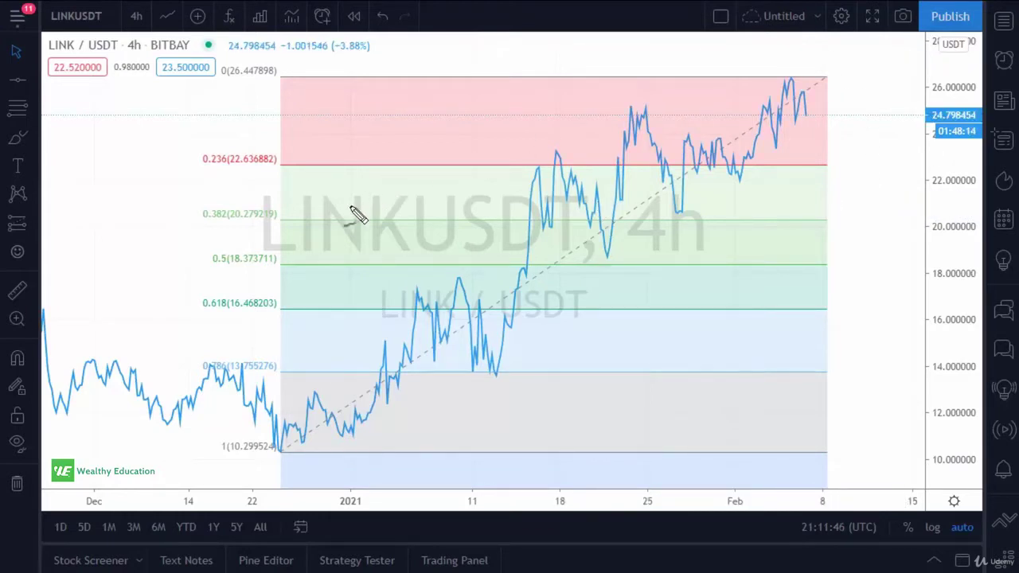
Handwrite the golden ratio values 1.618, 61.8% and 161.8% beside the retracement levels.
left_click_drag(128, 163, 129, 184)
left_click_drag(150, 149, 183, 178)
mouse_move(189, 137)
left_mouse_down()
mouse_move(180, 160)
mouse_move(189, 133)
left_mouse_up()
mouse_move(176, 216)
left_mouse_down()
mouse_move(169, 229)
mouse_move(184, 235)
left_mouse_up()
left_click(202, 227)
left_click_drag(220, 190, 218, 215)
mouse_move(249, 180)
left_mouse_down()
mouse_move(268, 200)
mouse_move(264, 189)
left_mouse_up()
left_click_drag(148, 304, 151, 335)
mouse_move(176, 298)
left_mouse_down()
mouse_move(210, 319)
mouse_move(241, 278)
mouse_move(238, 259)
mouse_move(248, 254)
mouse_move(265, 275)
mouse_move(278, 267)
left_mouse_up()
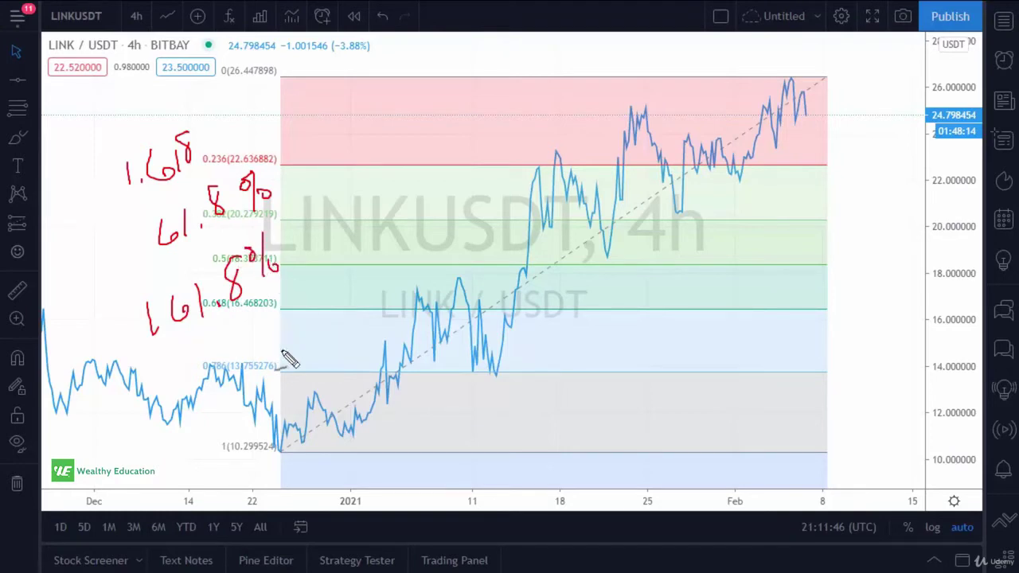
mouse_move(232, 176)
left_mouse_down()
mouse_move(210, 175)
mouse_move(207, 276)
mouse_move(225, 180)
left_mouse_up()
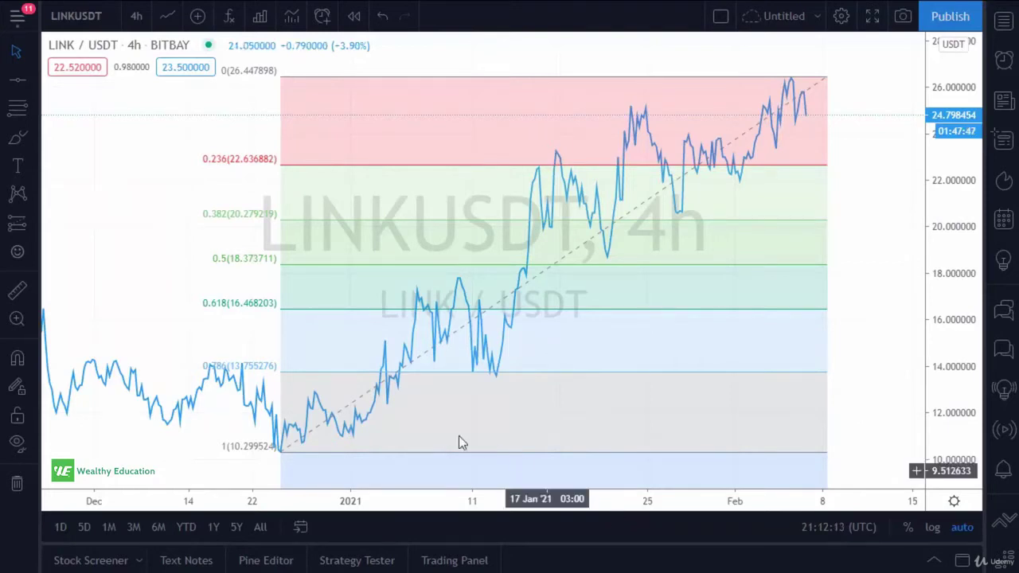
Delete the existing Fib Retracement and redraw it from the December low at about 10.20 to about 26.52, extending past the latest price.
left_click(278, 456)
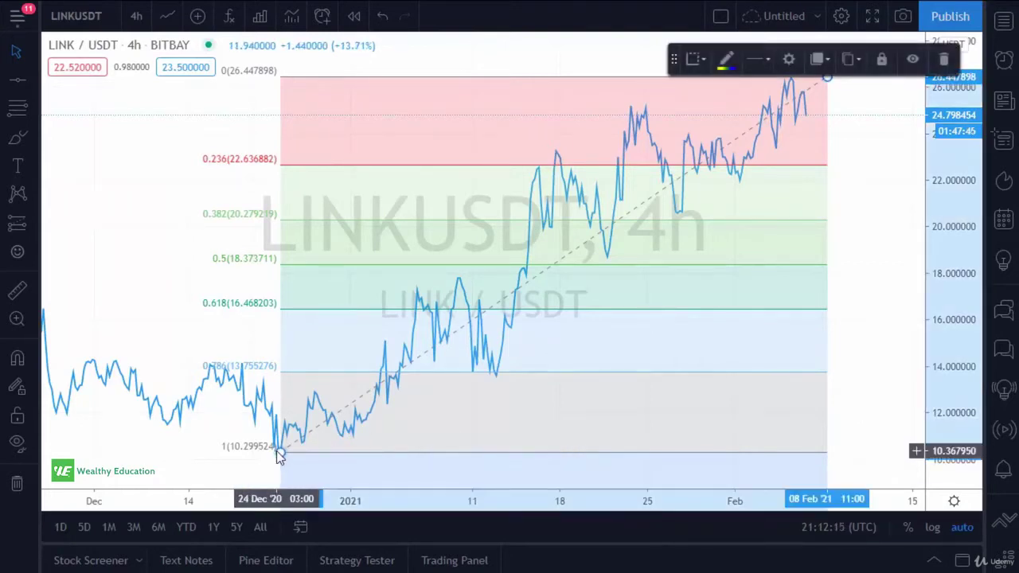
left_click(947, 59)
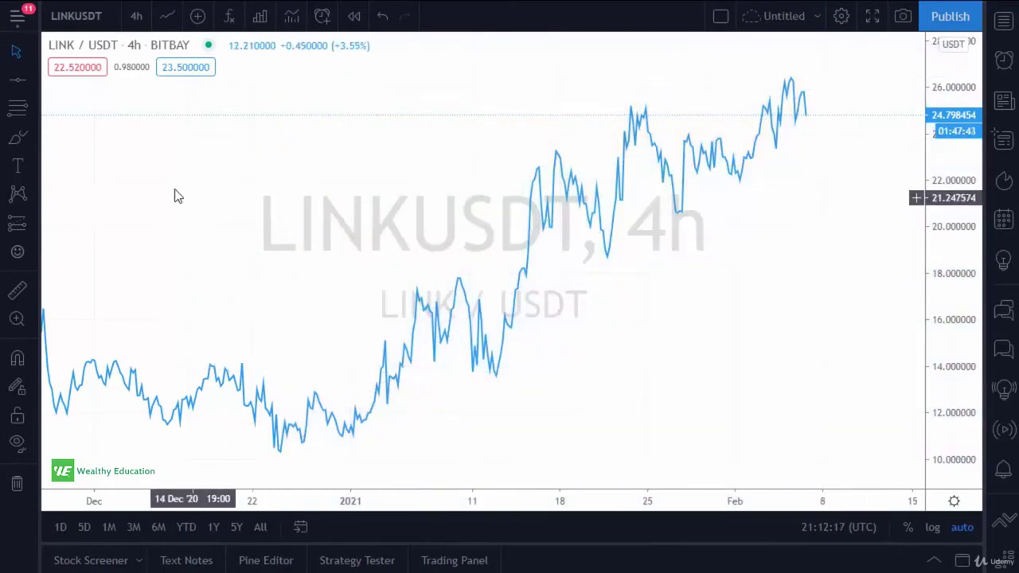
left_click(14, 113)
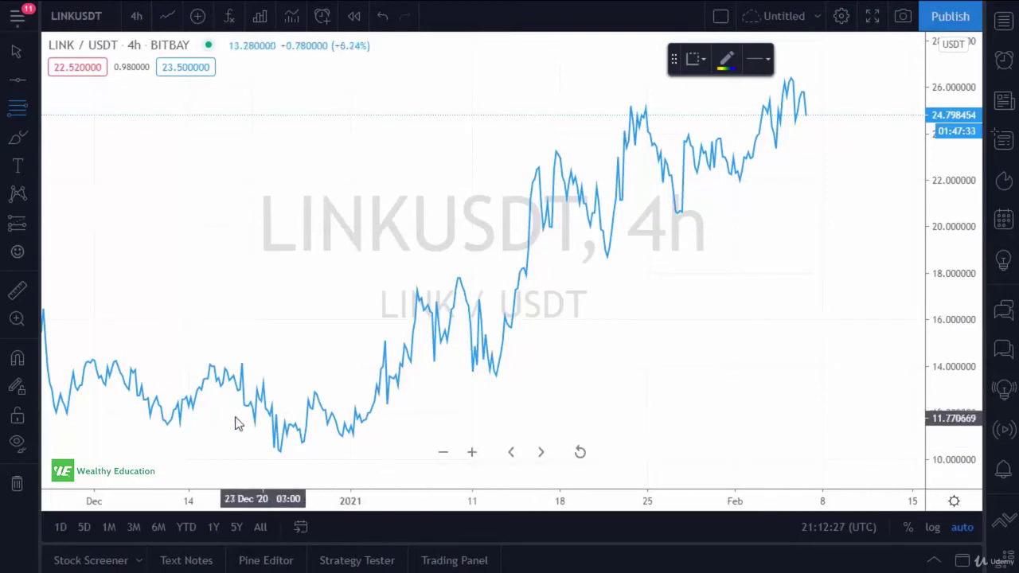
left_click(280, 455)
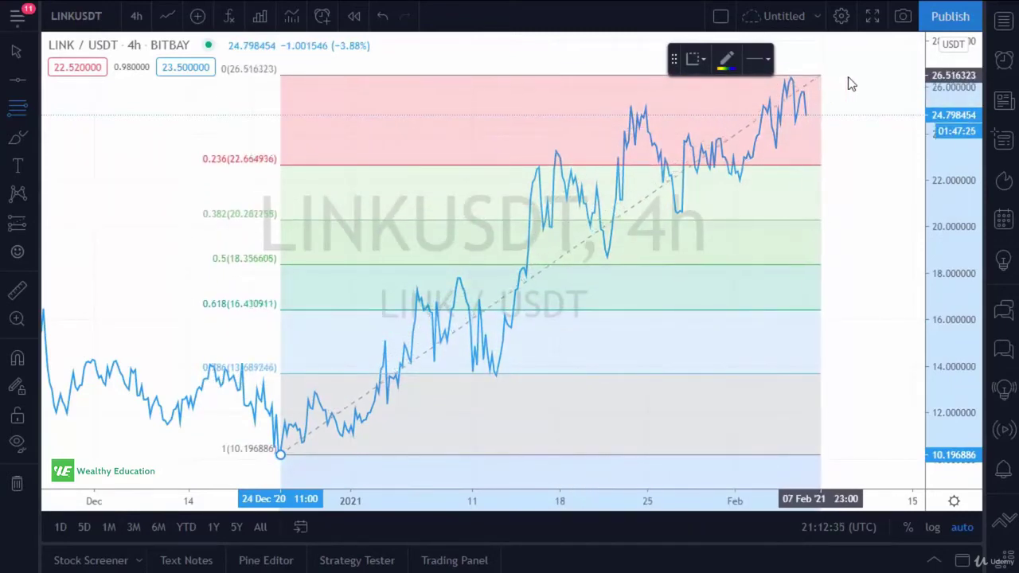
left_click(878, 76)
left_click(897, 120)
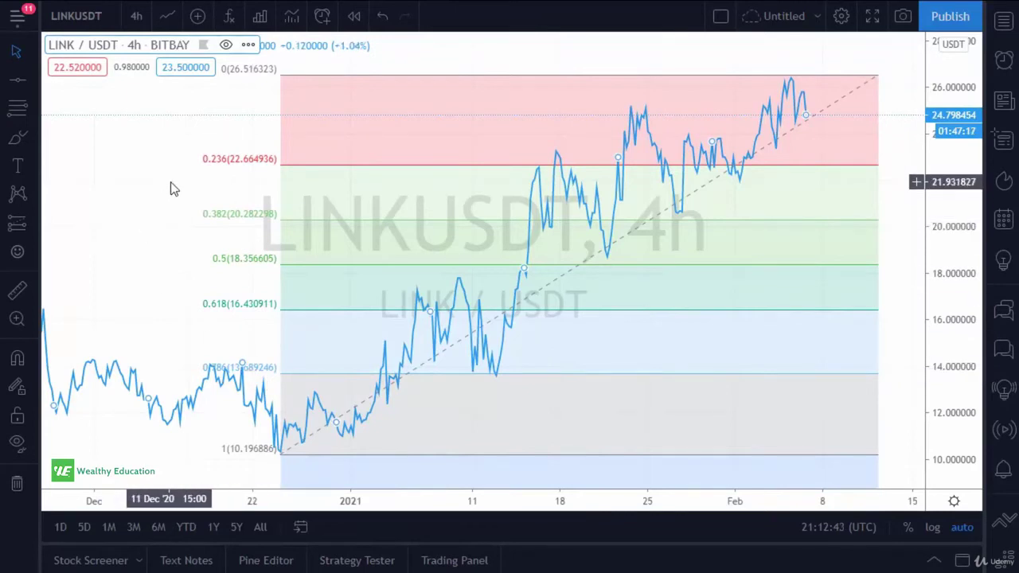
Circle the 0.618, 0.5 and 0.382 level labels, cross out 0.236 and 0.786, and clear the pen marks.
left_click_drag(148, 221, 95, 196)
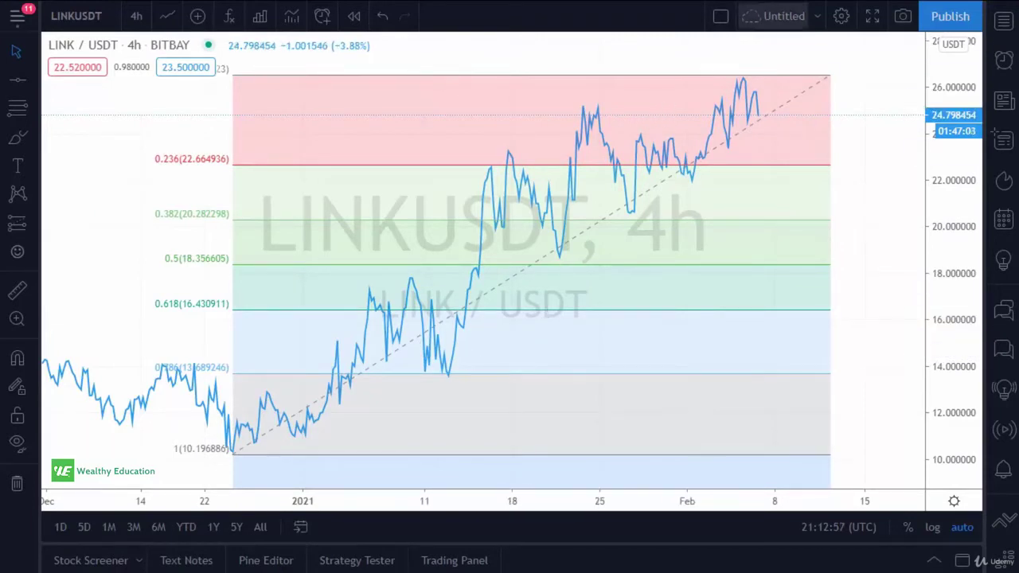
left_click_drag(170, 324, 226, 290)
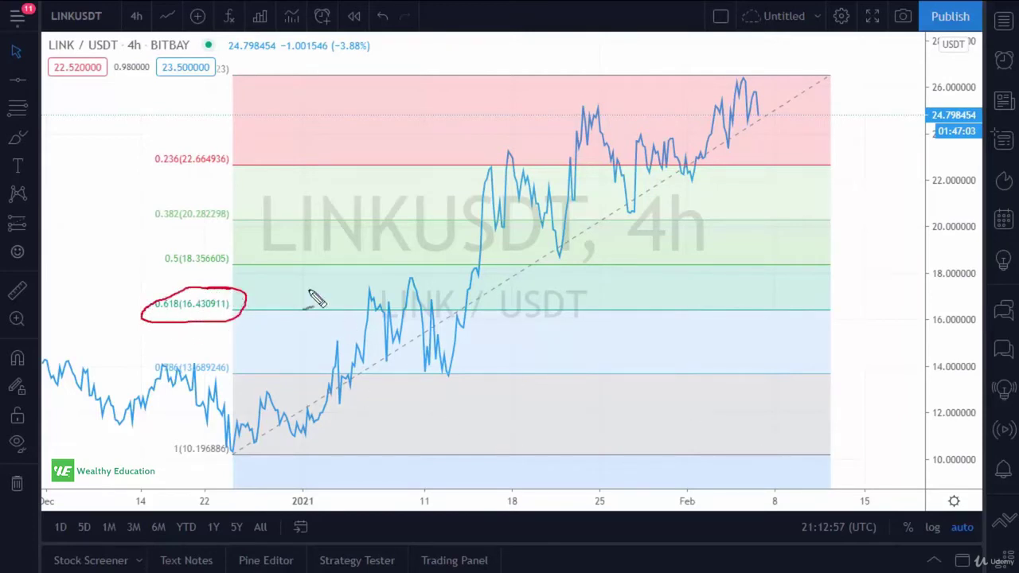
mouse_move(203, 280)
left_mouse_down()
mouse_move(208, 227)
mouse_move(191, 198)
left_mouse_up()
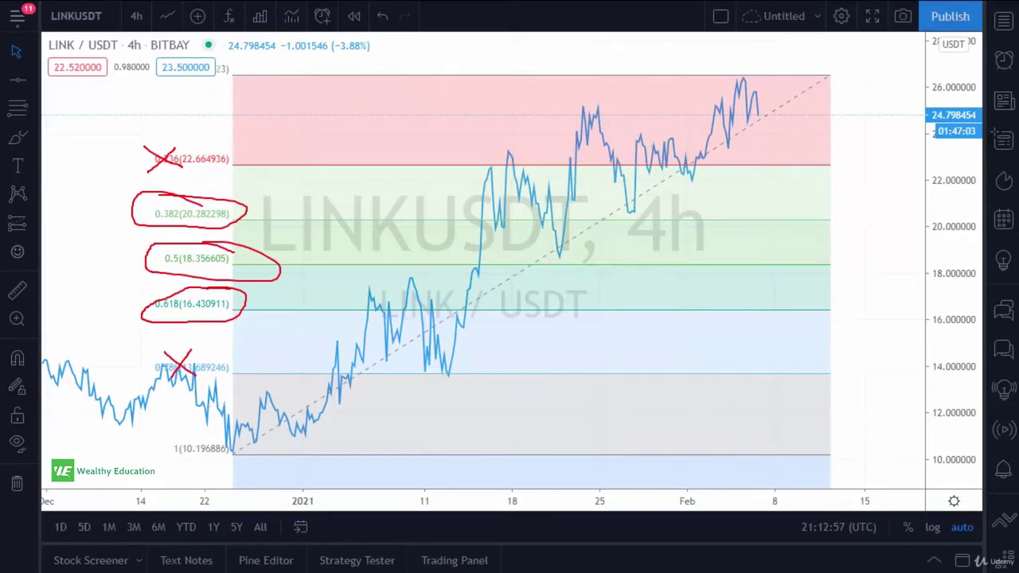
key("Escape")
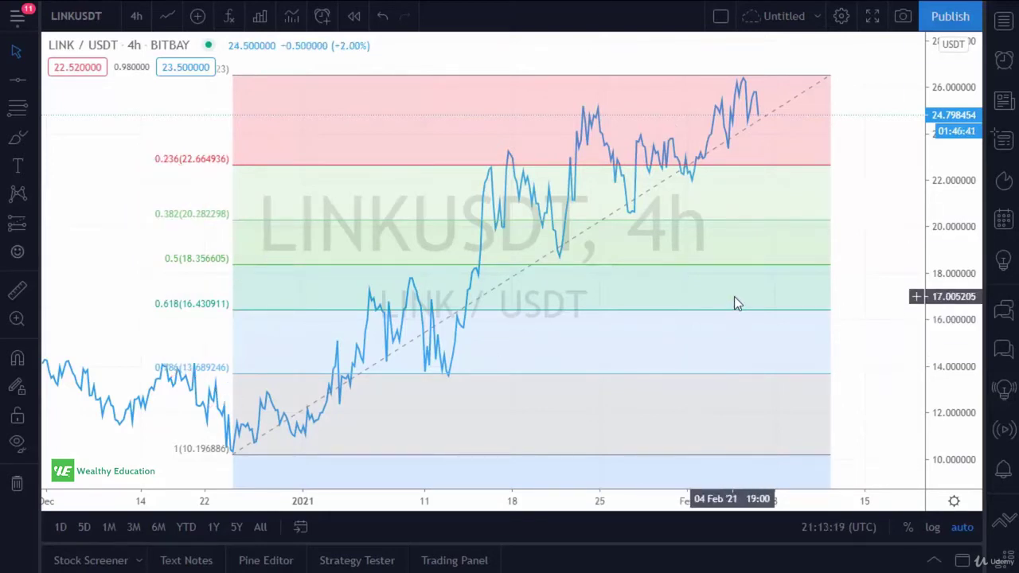
Switch the LINKUSDT chart interval to 1 week.
scroll(734, 297, "down", 2)
scroll(764, 338, "down", 3)
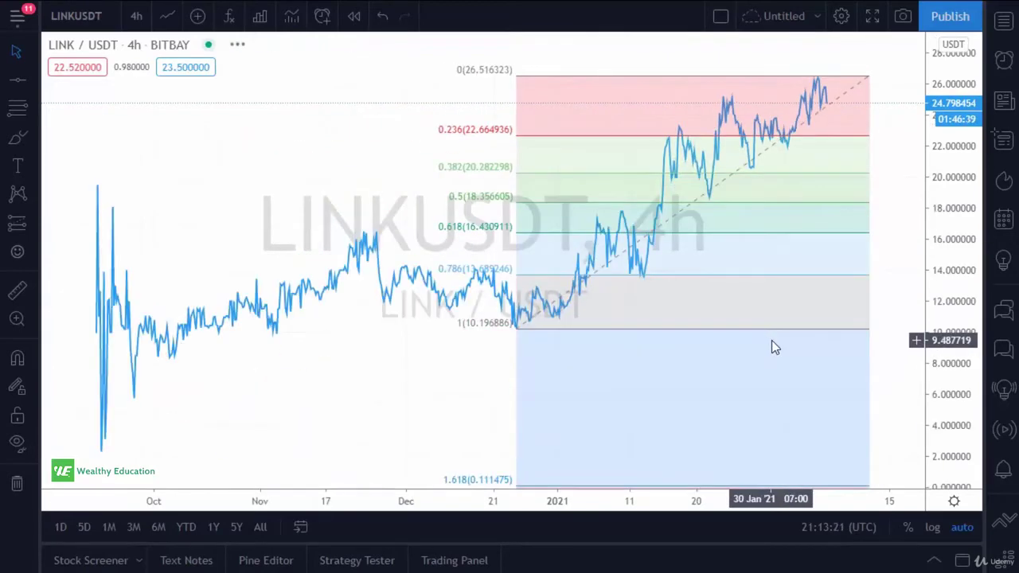
scroll(772, 339, "down", 3)
left_click_drag(635, 484, 555, 494)
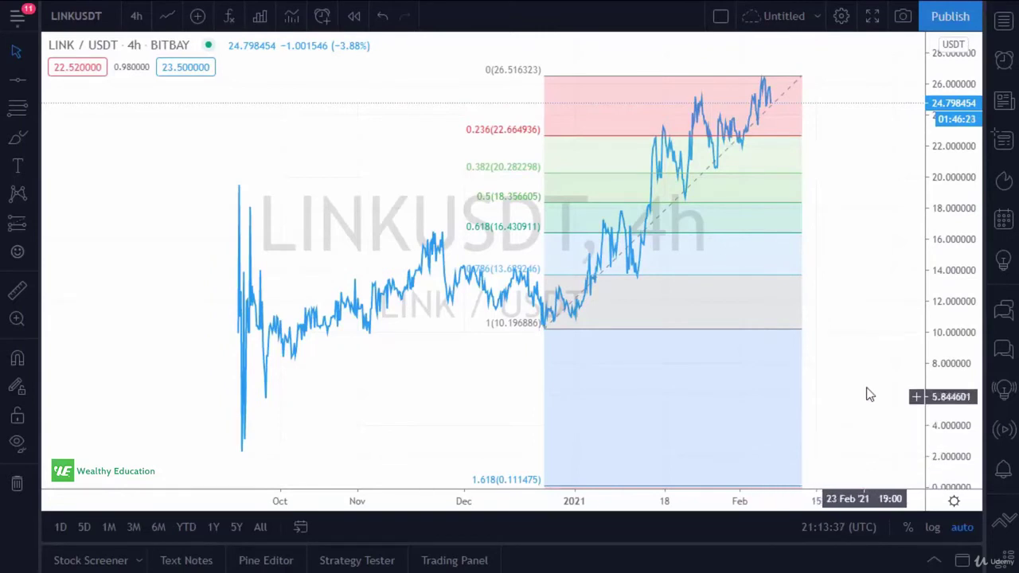
scroll(864, 398, "down", 2)
scroll(859, 382, "up", 1)
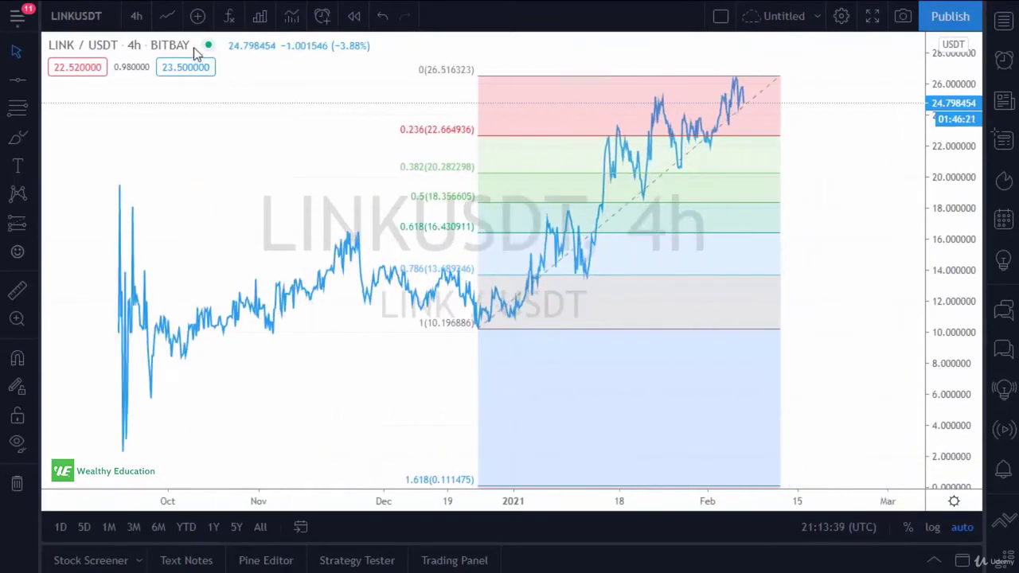
left_click(134, 16)
left_click(151, 513)
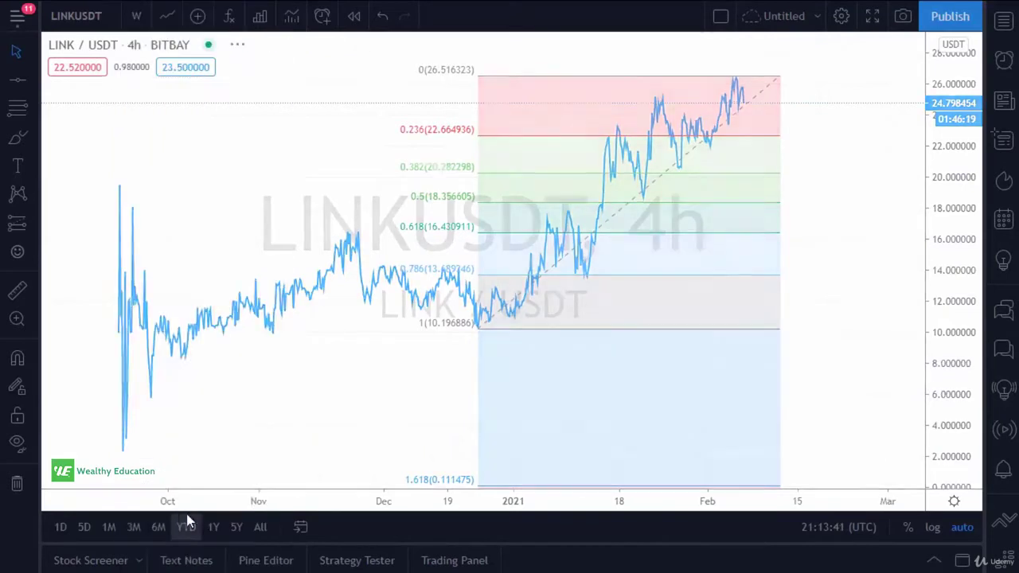
Set the LINKUSDT chart interval to 30 minutes.
scroll(498, 419, "up", 2)
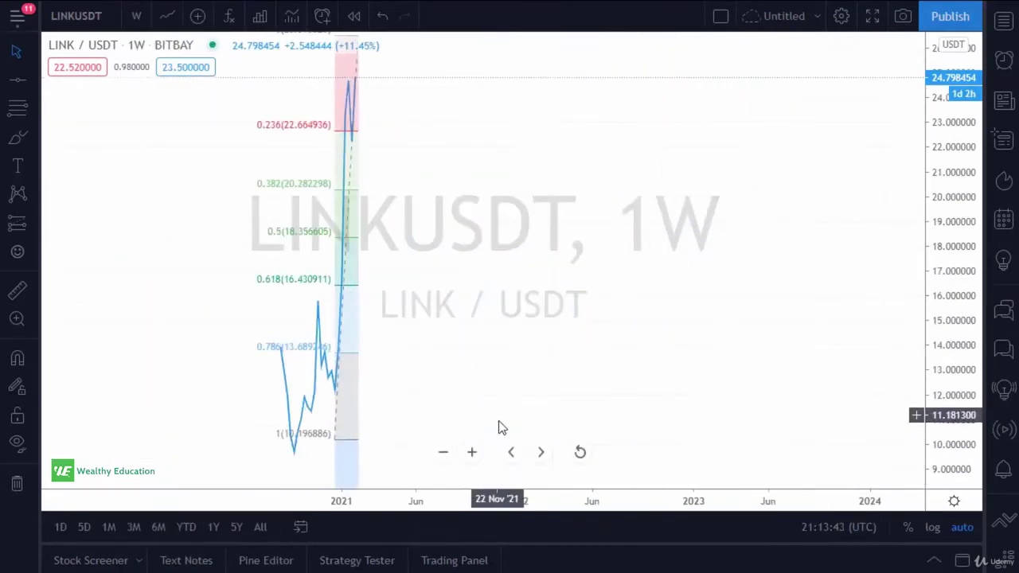
scroll(494, 410, "up", 1)
left_click_drag(484, 401, 609, 372)
scroll(589, 371, "left", 1)
scroll(568, 371, "up", 2)
scroll(544, 355, "left", 3)
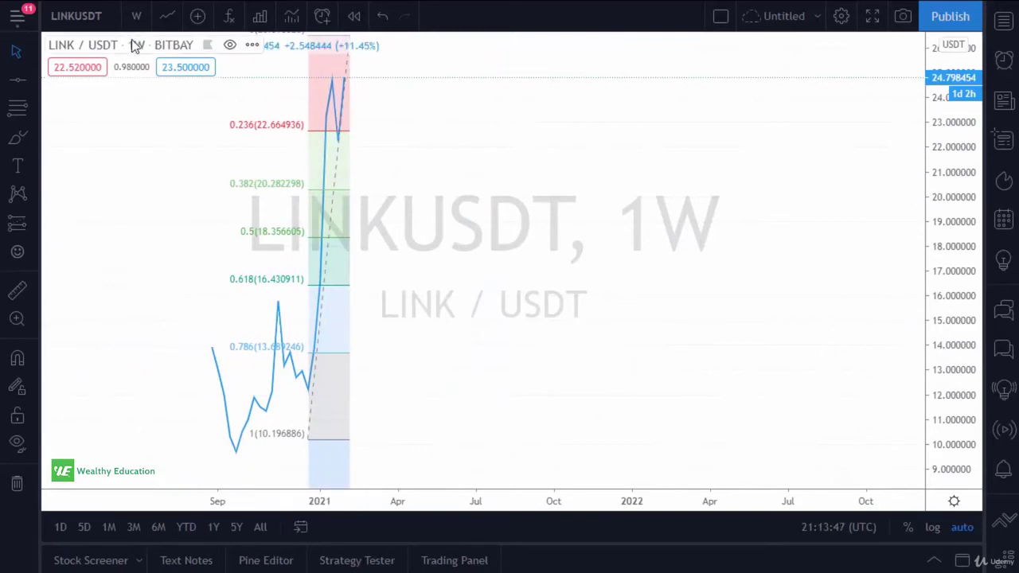
left_click(136, 16)
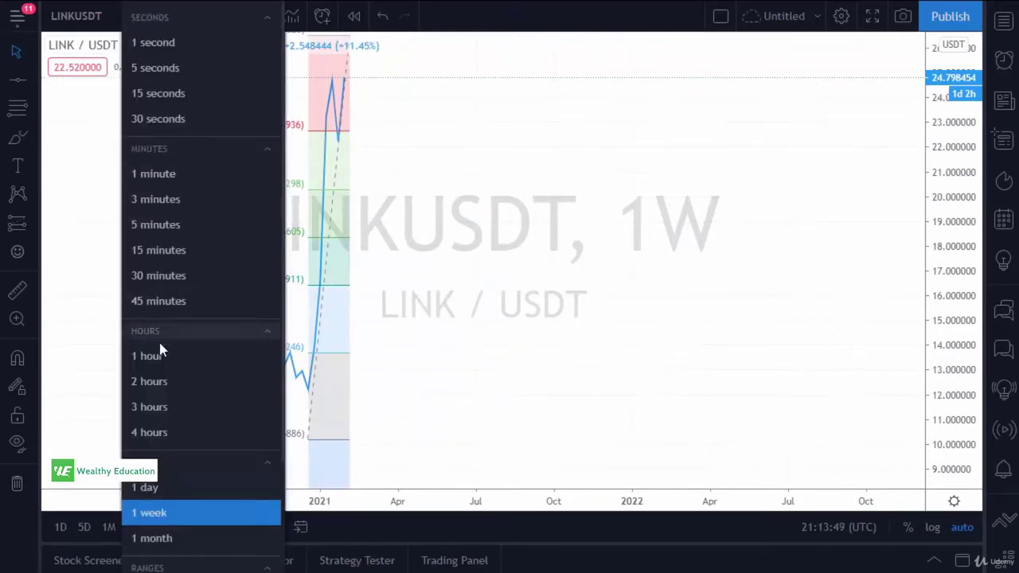
left_click(170, 278)
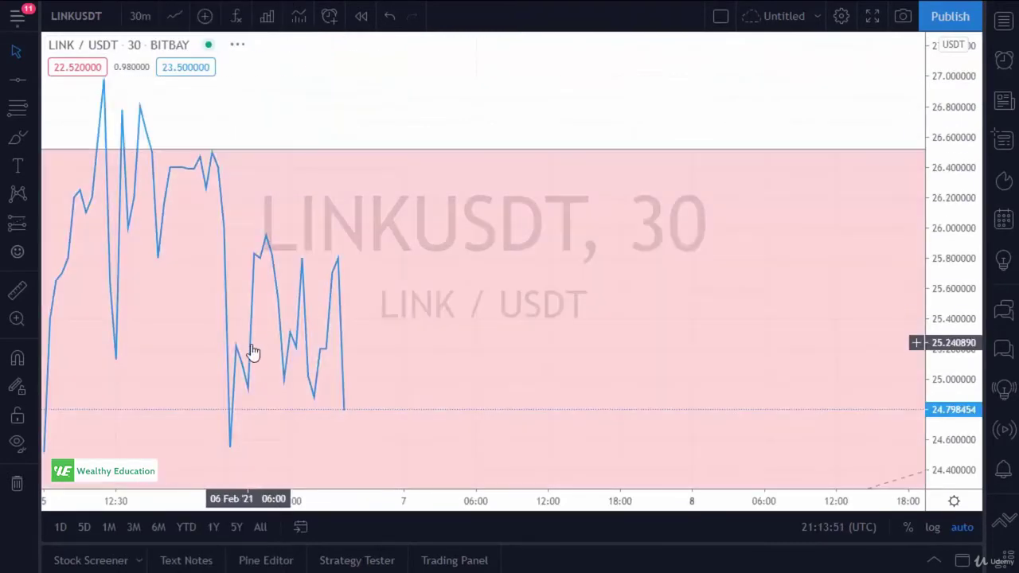
Delete the Fib Retracement that starts at the December low from the 30-minute LINKUSDT chart.
scroll(402, 318, "down", 5)
scroll(404, 318, "down", 3)
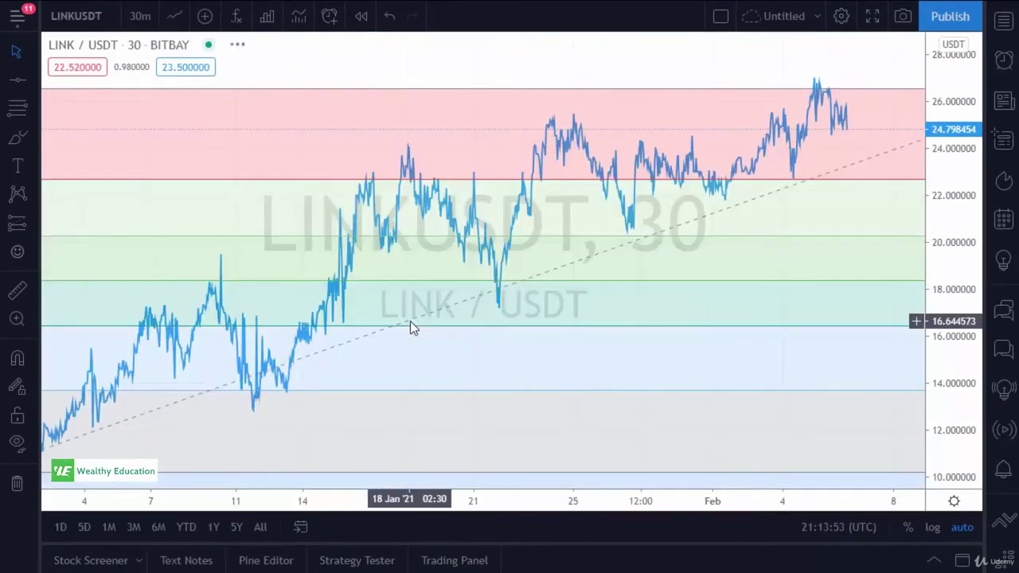
scroll(408, 318, "down", 3)
scroll(380, 392, "up", 3)
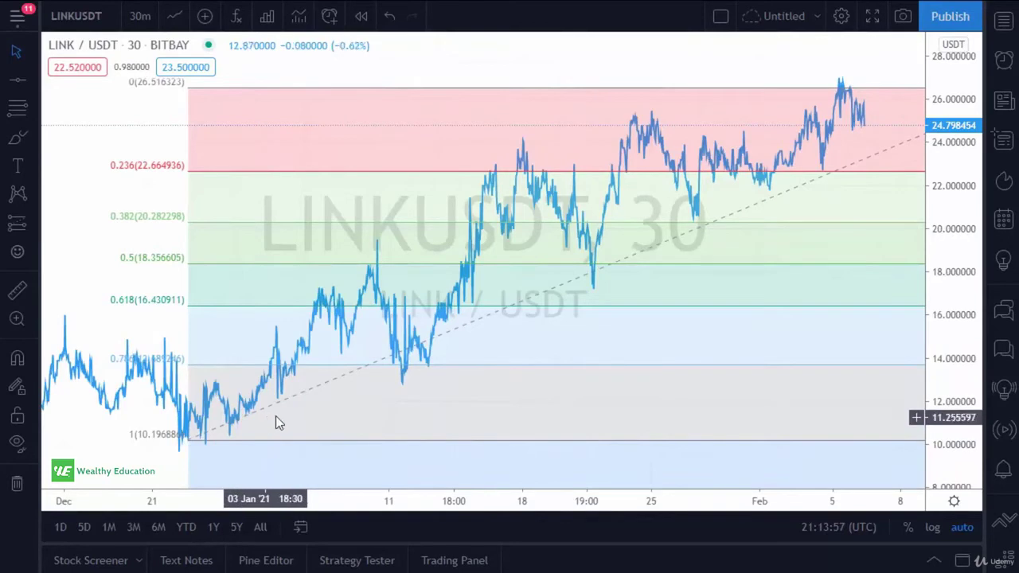
scroll(400, 391, "down", 3)
scroll(678, 307, "up", 1)
left_click_drag(677, 307, 464, 334)
left_click(814, 89)
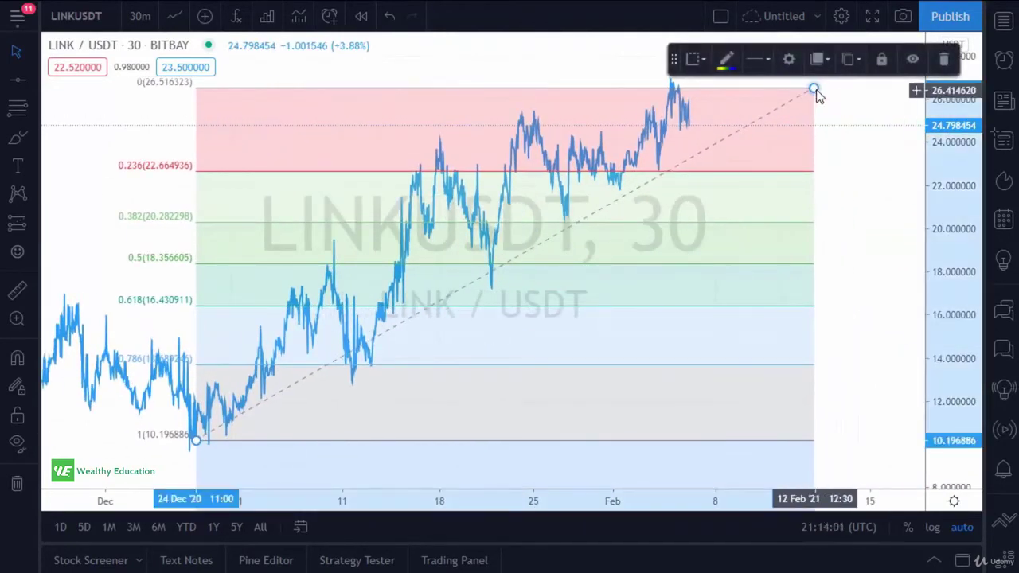
left_click(939, 59)
Draw a Fib Retracement from the 23 December low at about 9.70 up to about 19.77, extending to 19 January.
scroll(493, 344, "up", 1)
left_click_drag(493, 344, 711, 277)
left_click_drag(532, 362, 633, 303)
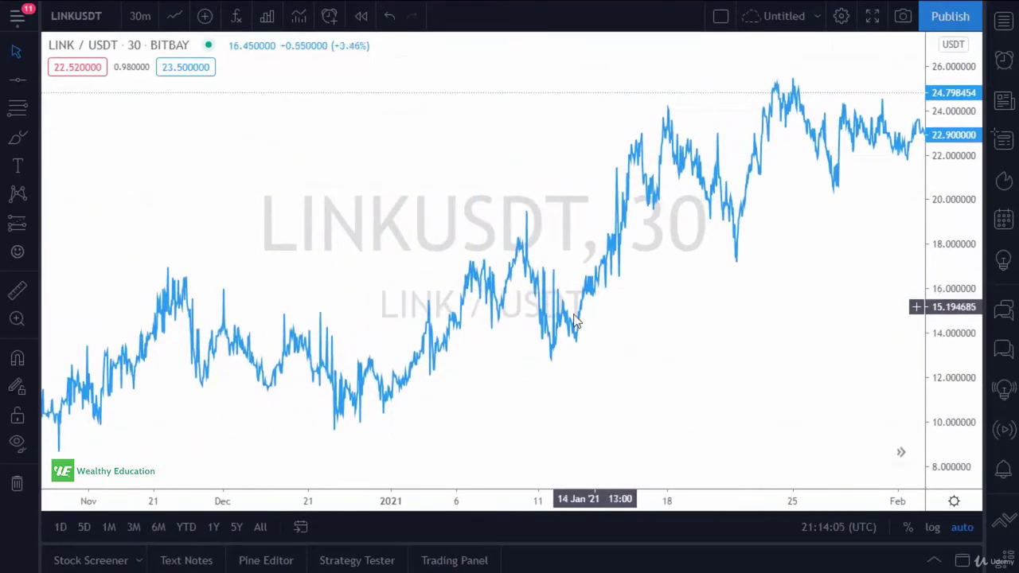
left_click_drag(459, 423, 558, 386)
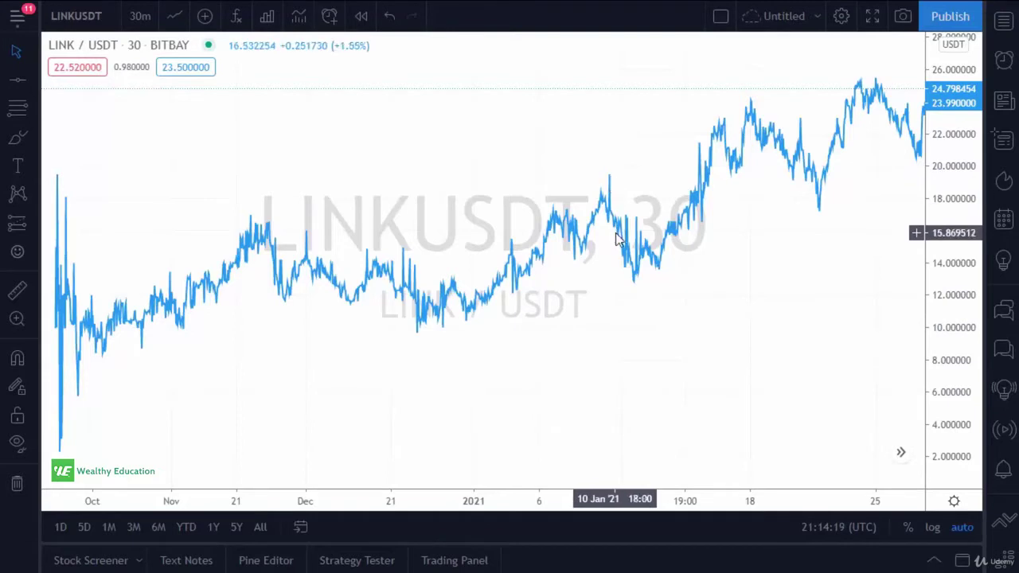
left_click(20, 110)
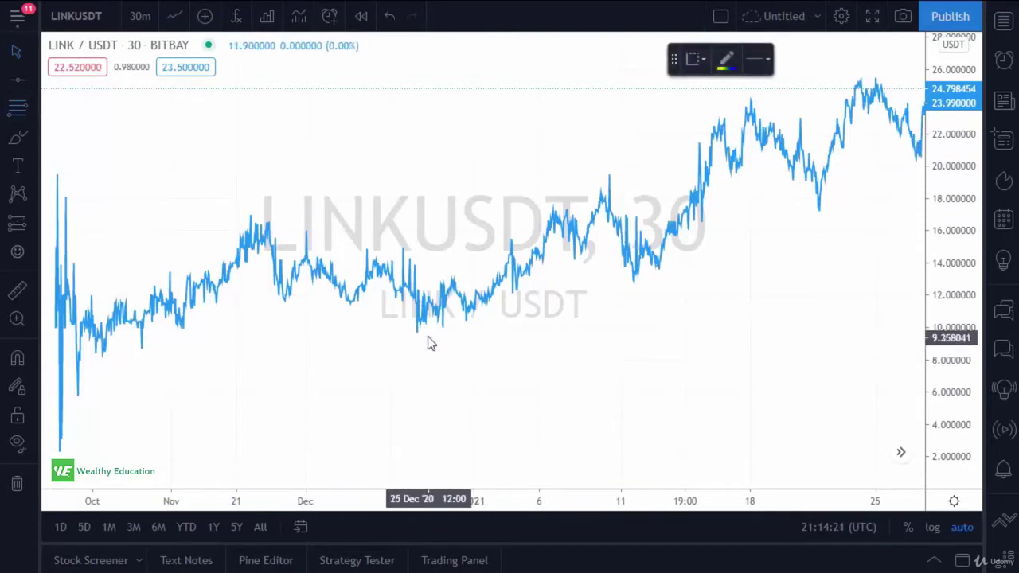
left_click(416, 330)
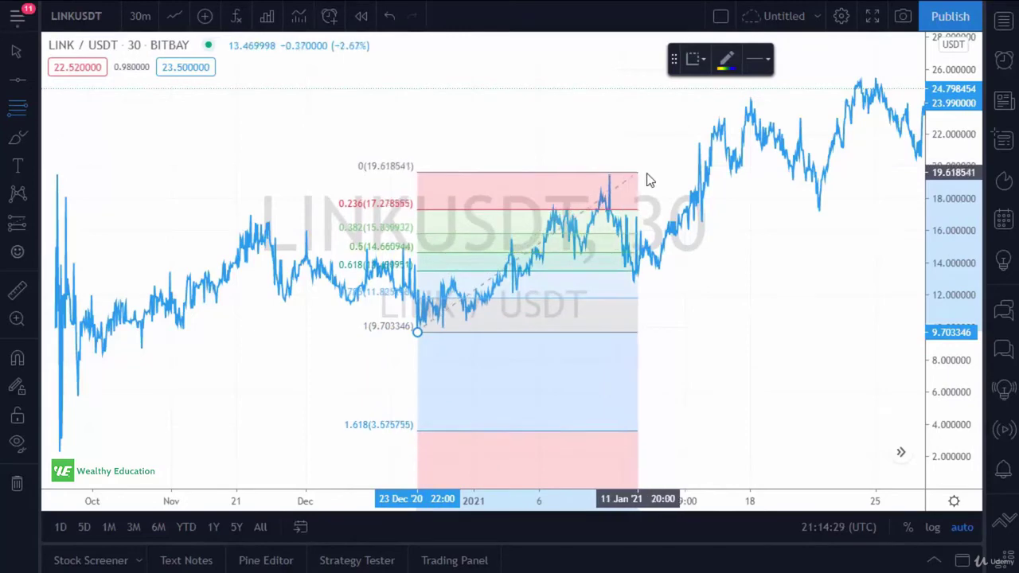
left_click(781, 176)
left_click(807, 346)
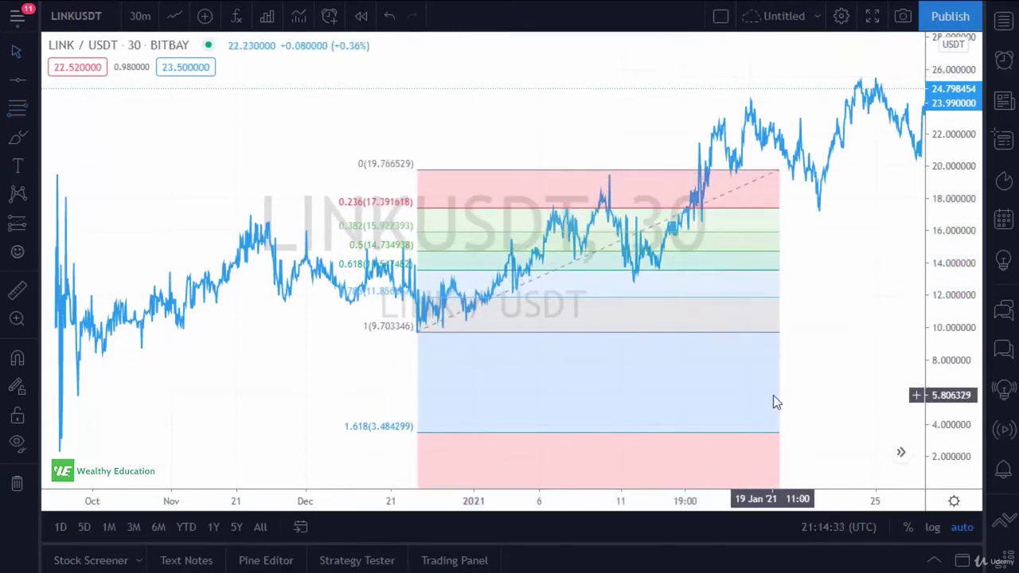
Circle the 0.618 label, the January swing high and the pullback low near 0.618, and clear the pen marks.
scroll(776, 396, "up", 4)
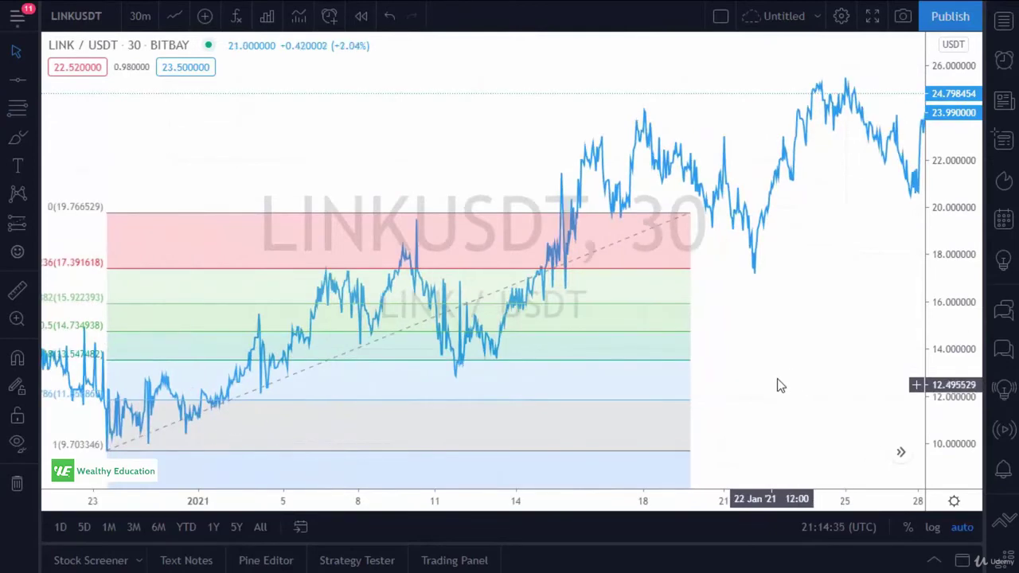
left_click_drag(776, 391, 868, 341)
left_click_drag(394, 119, 475, 91)
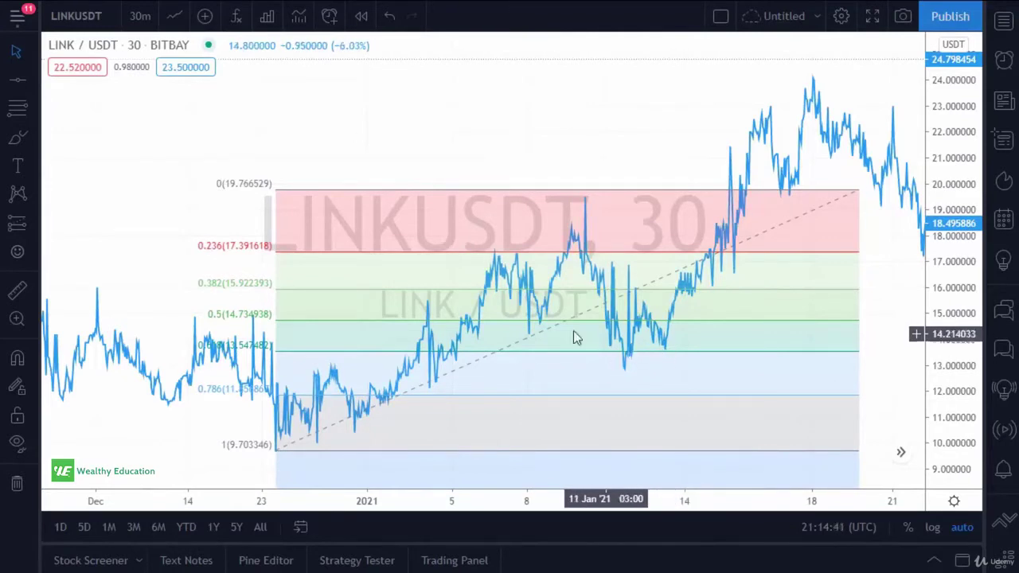
scroll(192, 176, "down", 2)
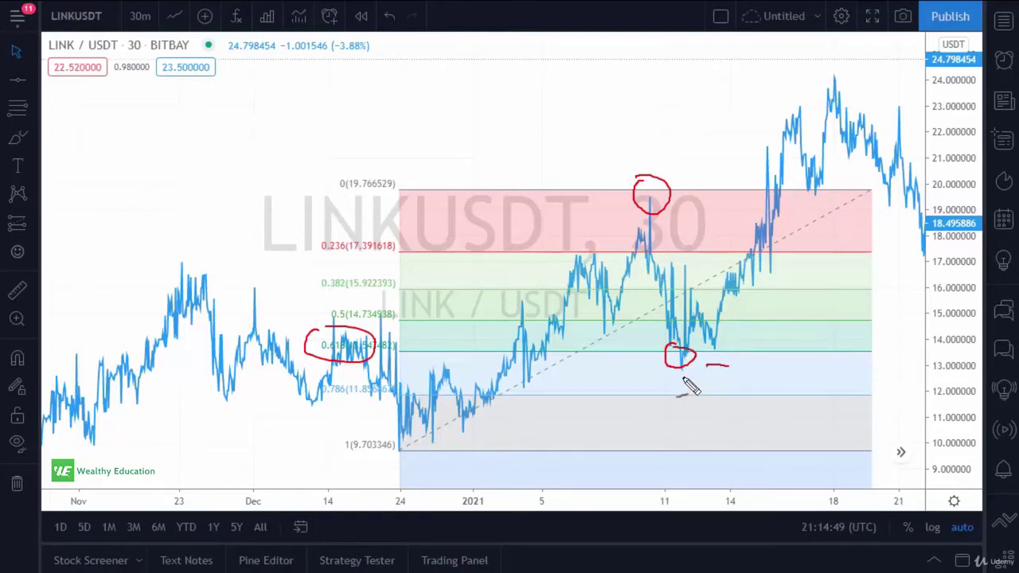
key("Escape")
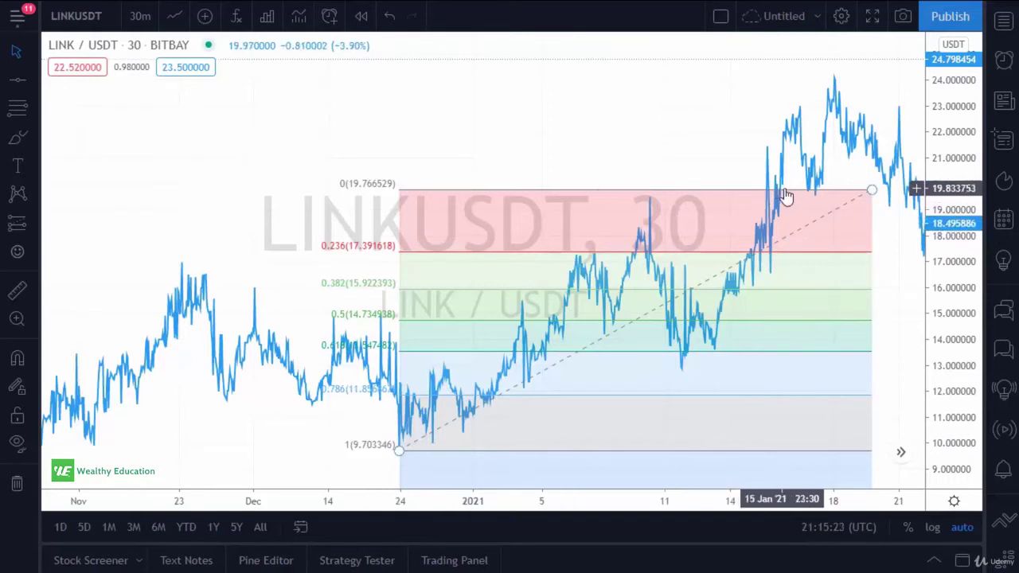
Remove the Fib Retracement between 9.70 and 19.77 from the LINKUSDT chart.
right_click(872, 194)
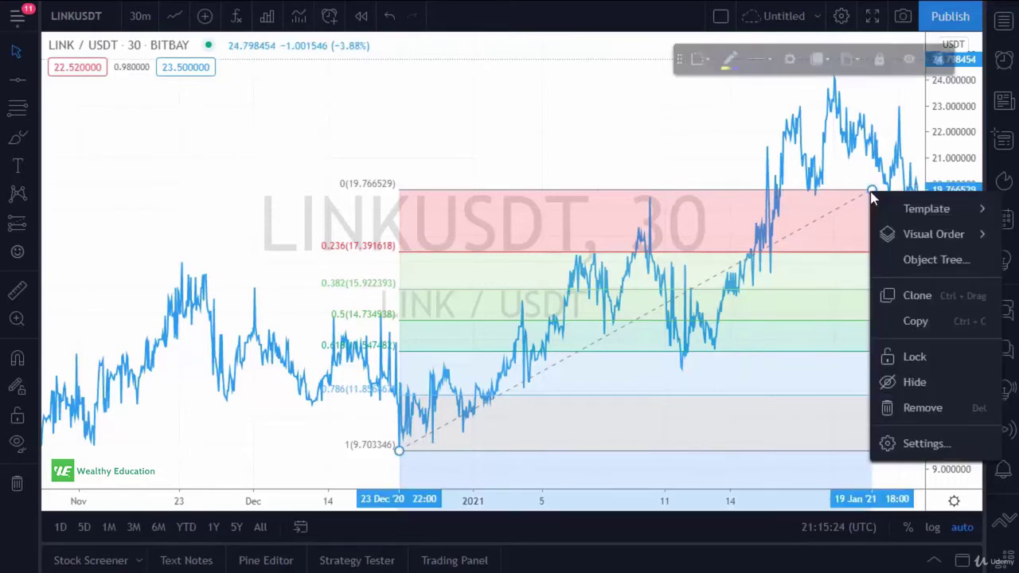
left_click(922, 408)
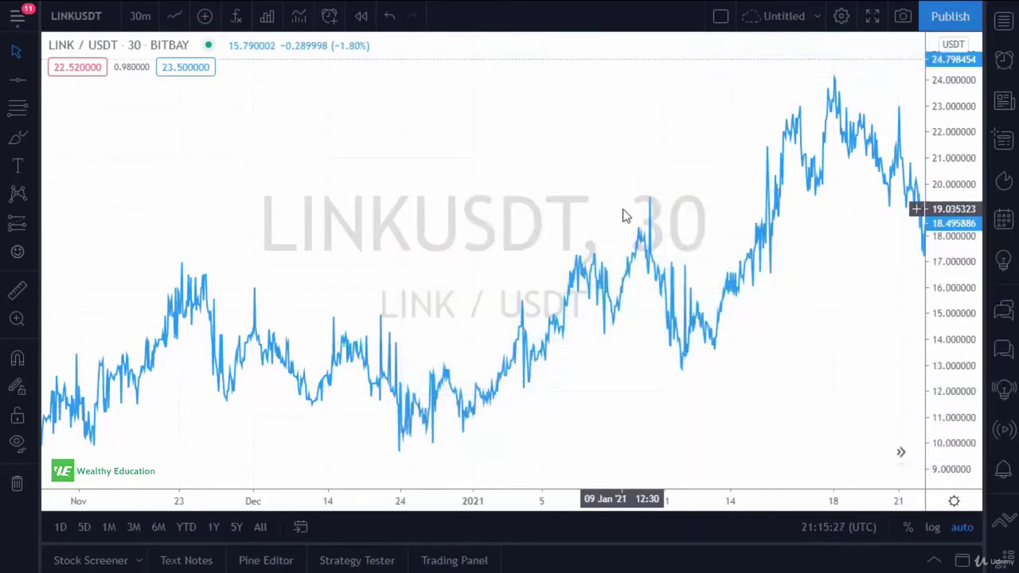
Switch the chart to BNBUSDT (Binance Coin / TetherUS) from BINANCE and set its interval to 1 hour.
left_click(76, 16)
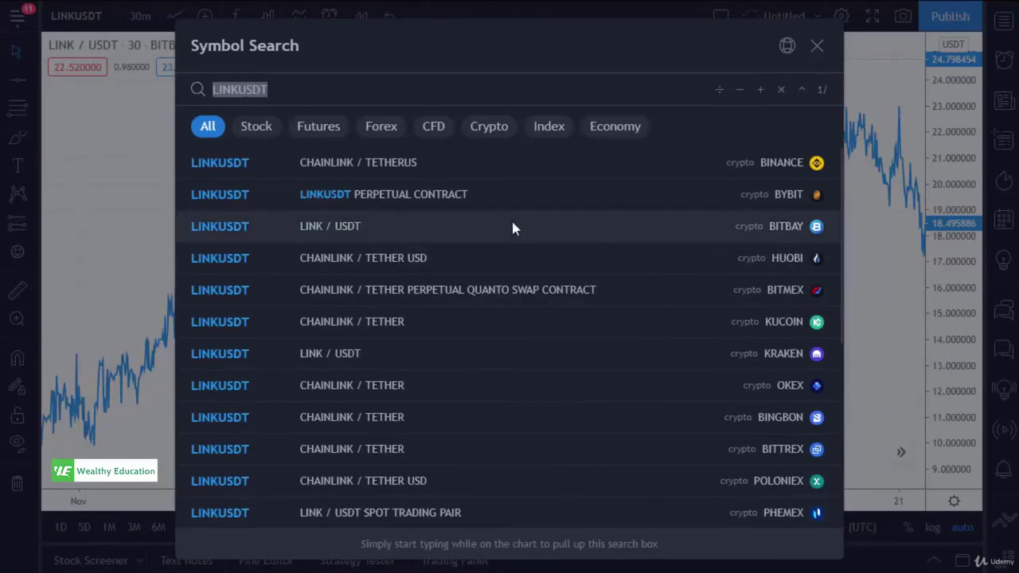
type("BNBUSD")
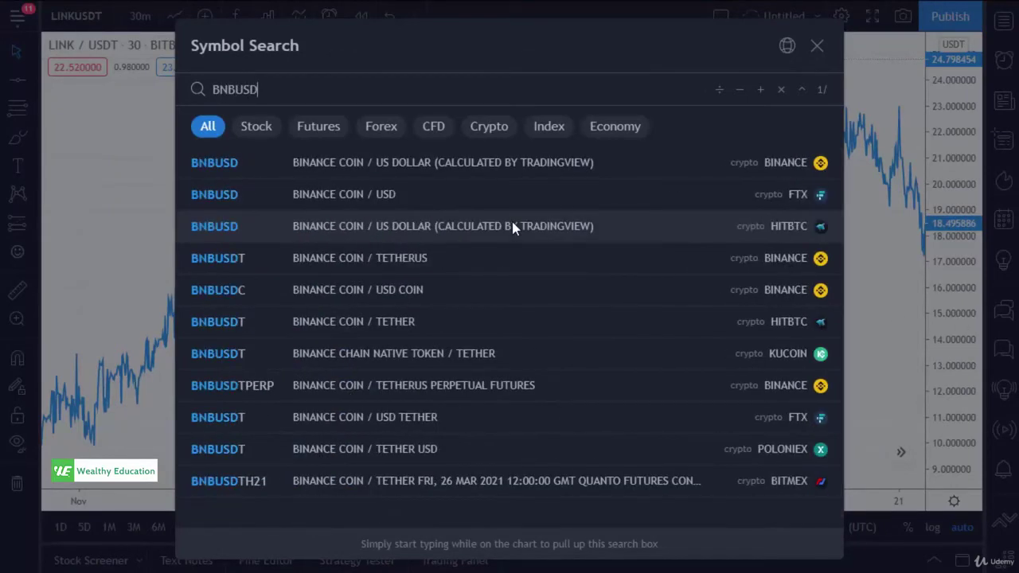
type("T")
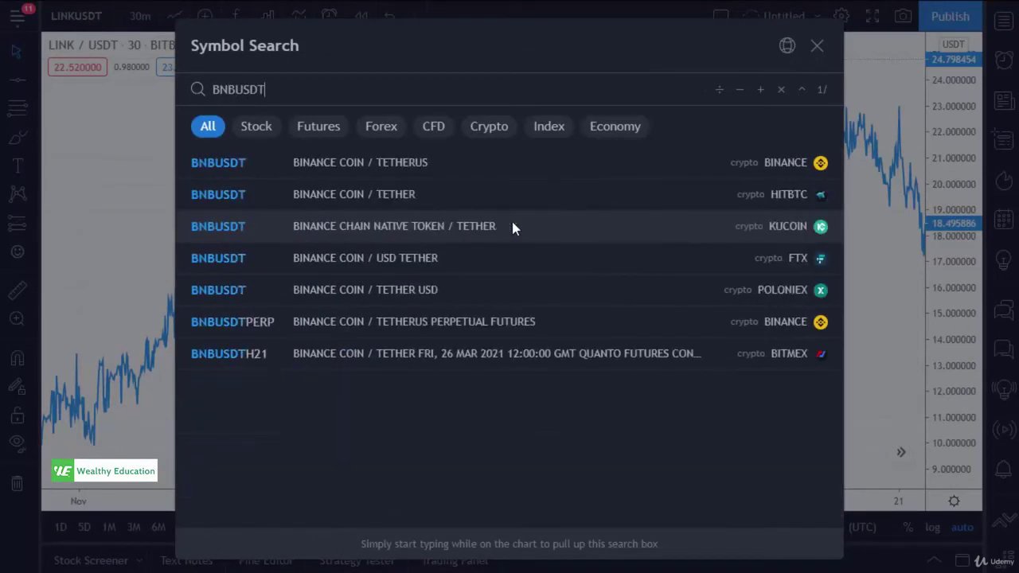
left_click(534, 178)
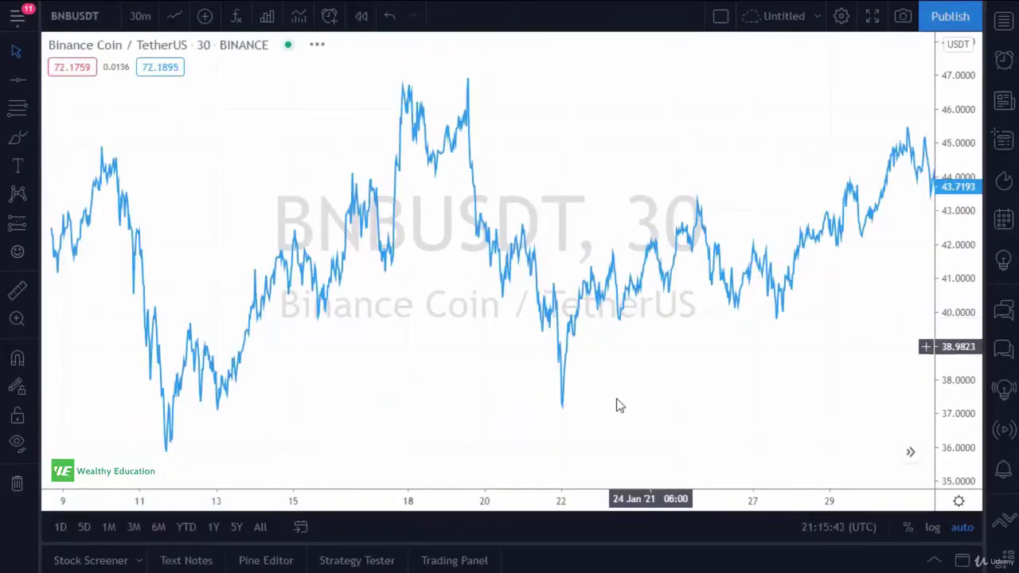
left_click(134, 16)
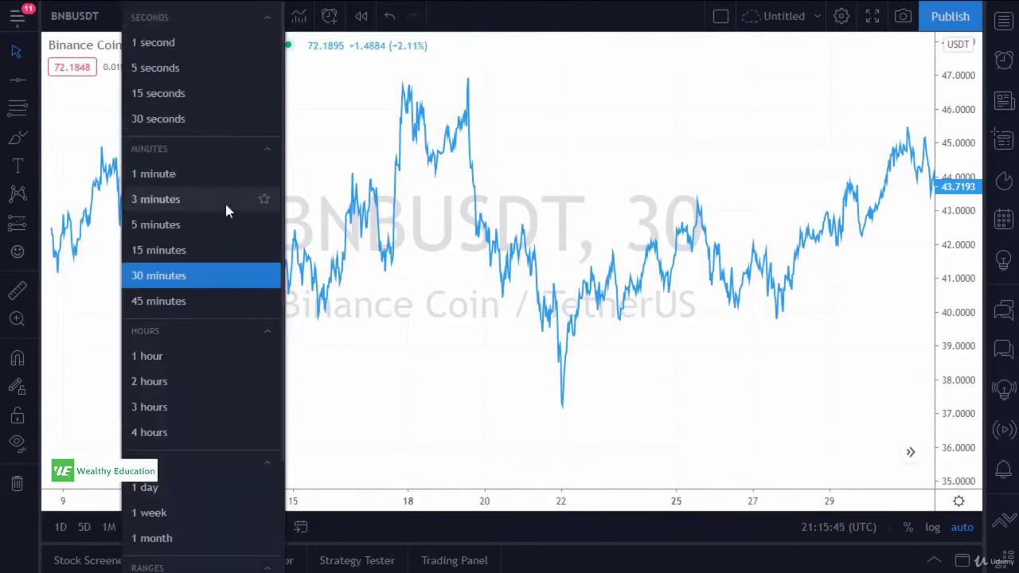
left_click(195, 357)
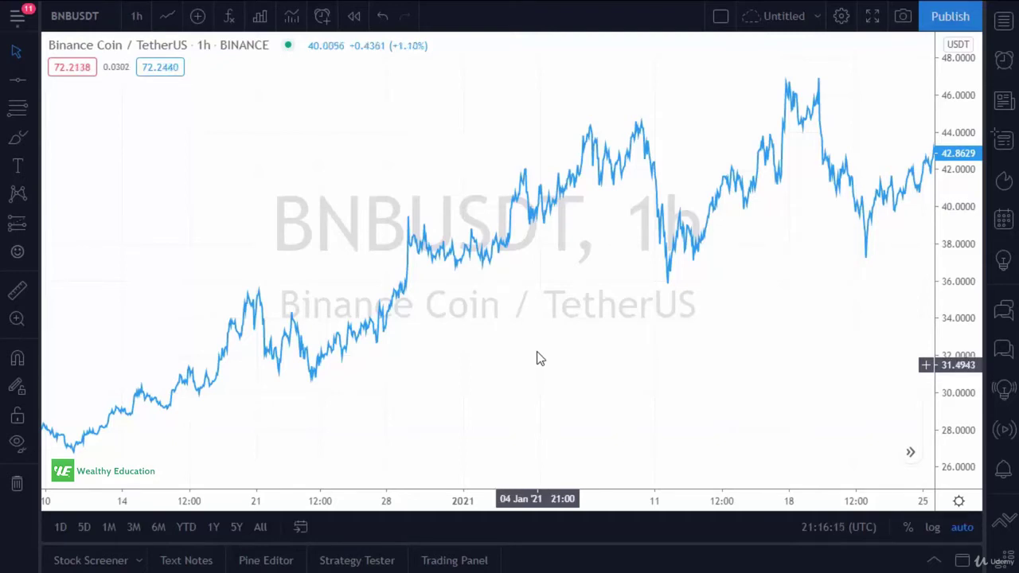
Draw a Fib Retracement over the late-November drop, from the 24 November high at about 34.95 down to about 27.07, extending to 16 December.
scroll(660, 337, "down", 2)
scroll(733, 378, "down", 2)
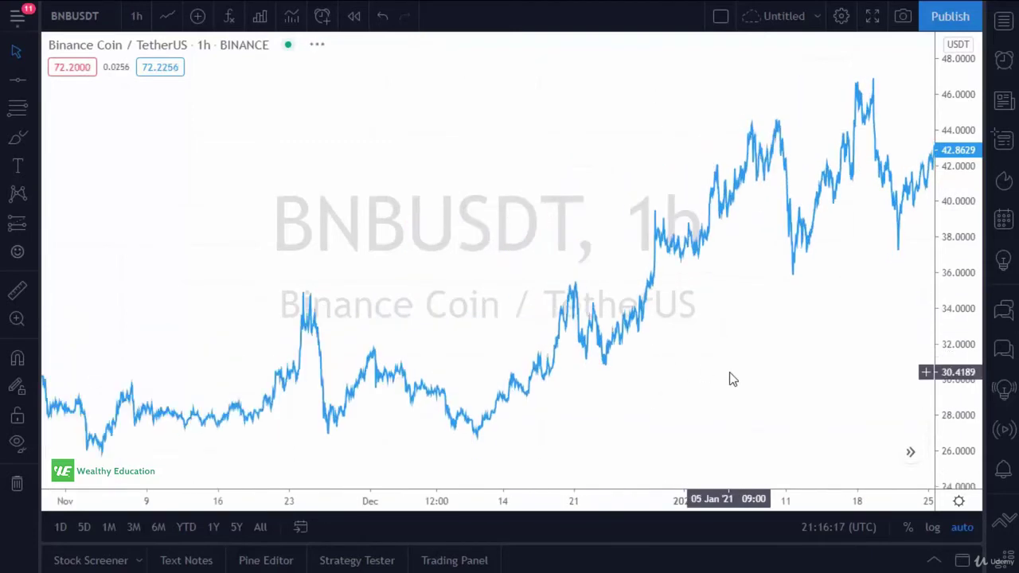
left_click_drag(808, 387, 771, 394)
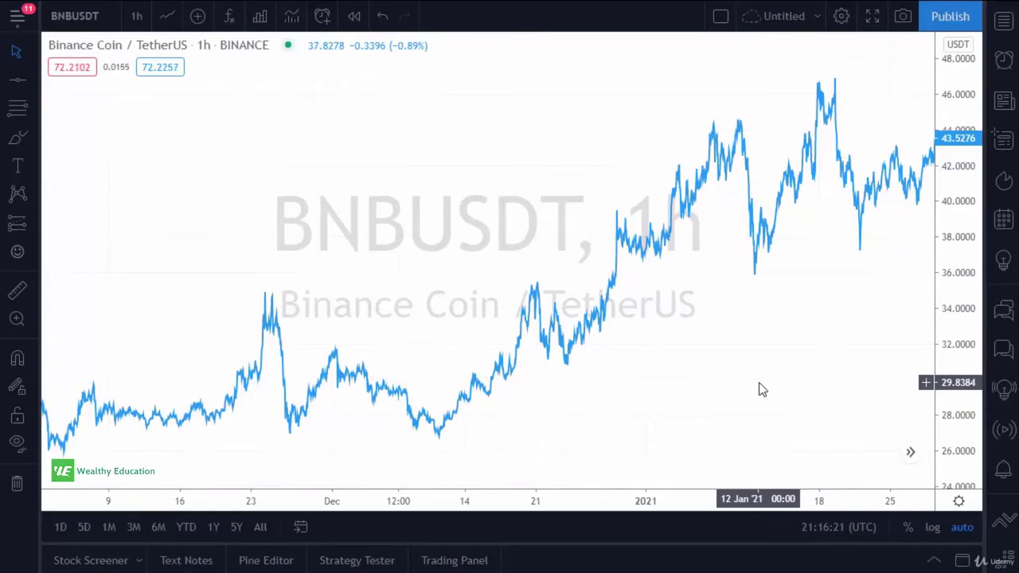
left_click_drag(762, 401, 730, 398)
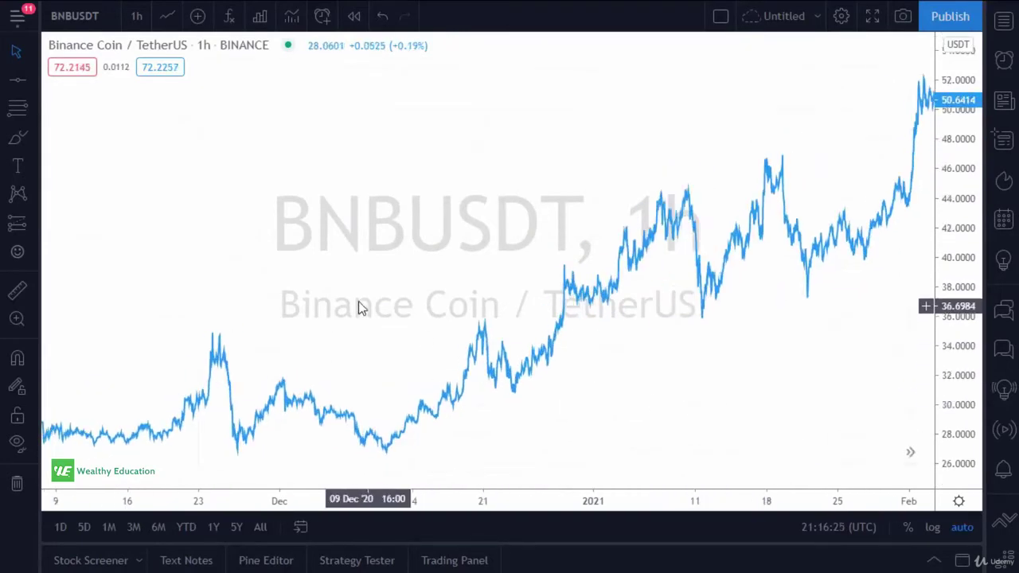
left_click_drag(361, 305, 594, 246)
left_click_drag(291, 234, 432, 200)
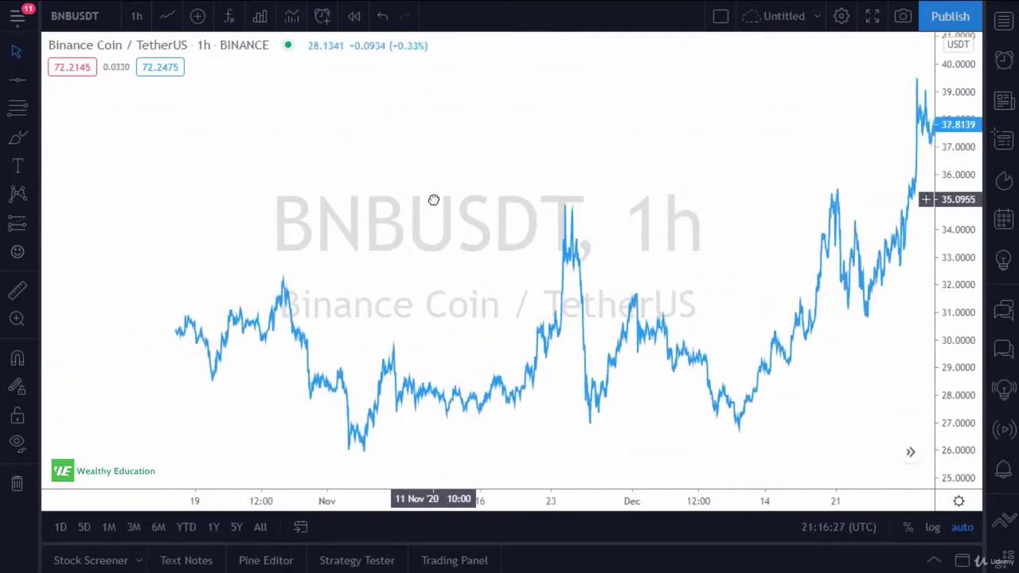
scroll(289, 209, "up", 3)
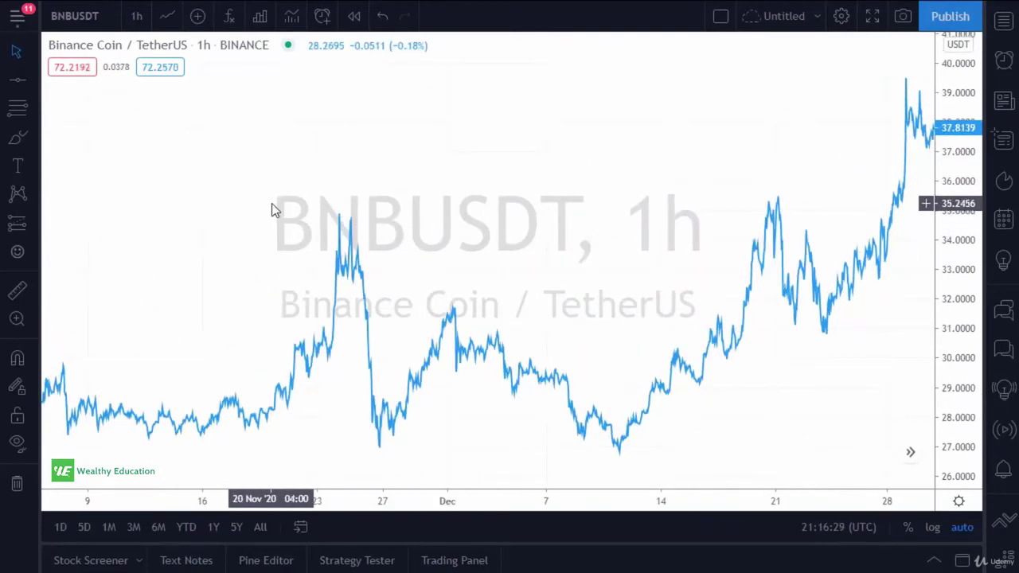
left_click(17, 107)
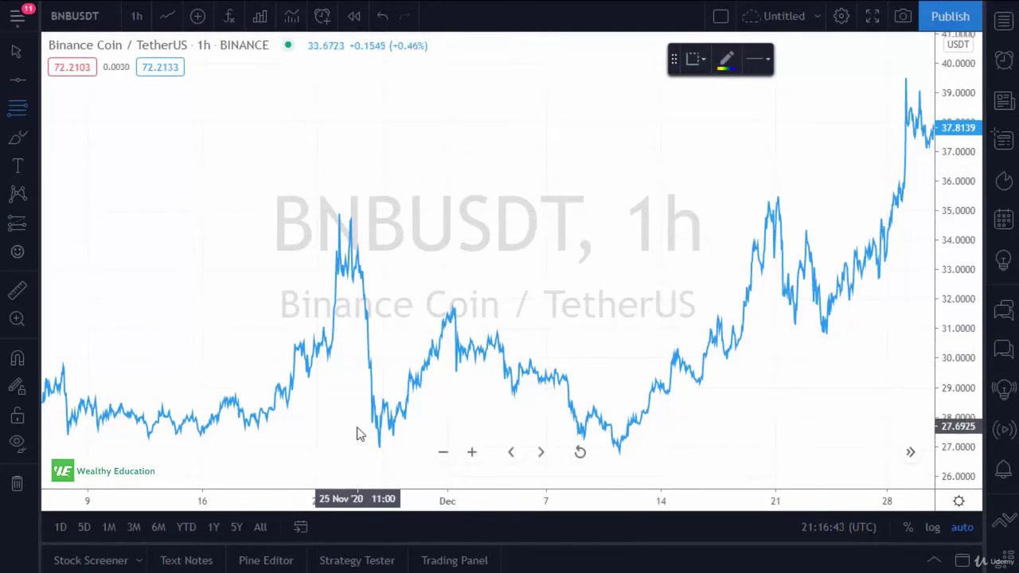
left_click(348, 211)
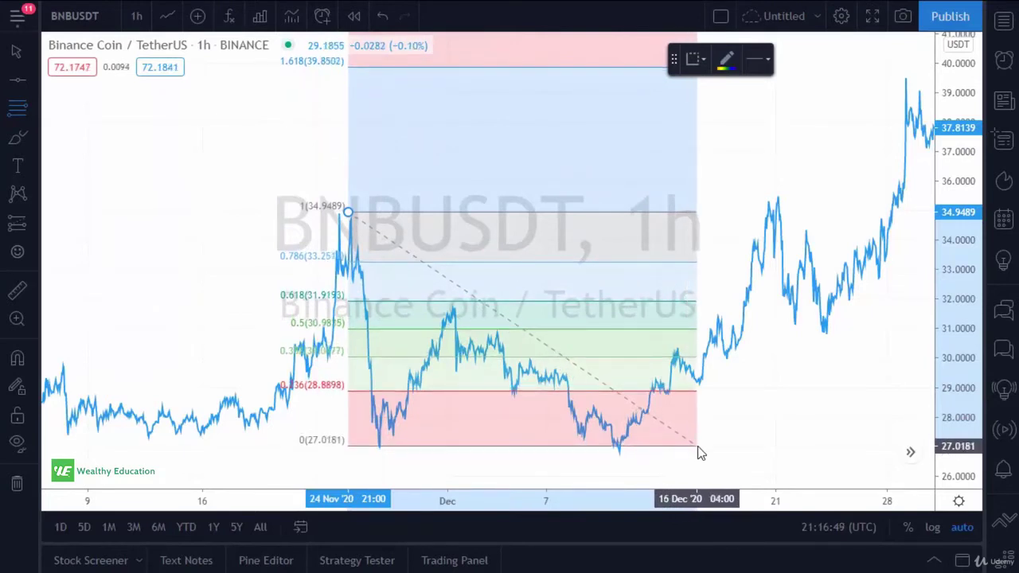
left_click(699, 447)
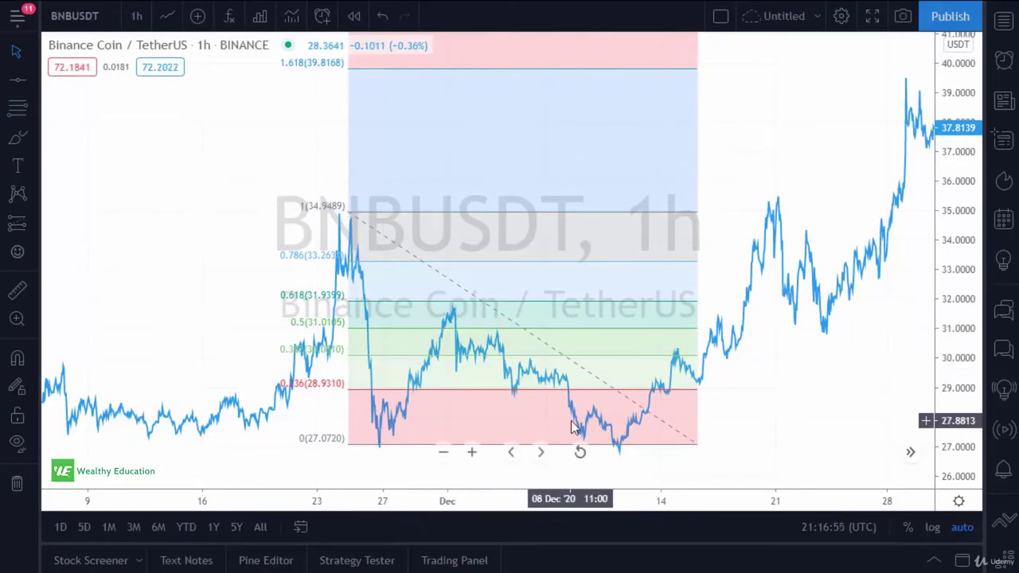
Remove the Fib Retracement and draw a horizontal line at about 31.75 across the October highs.
right_click(698, 448)
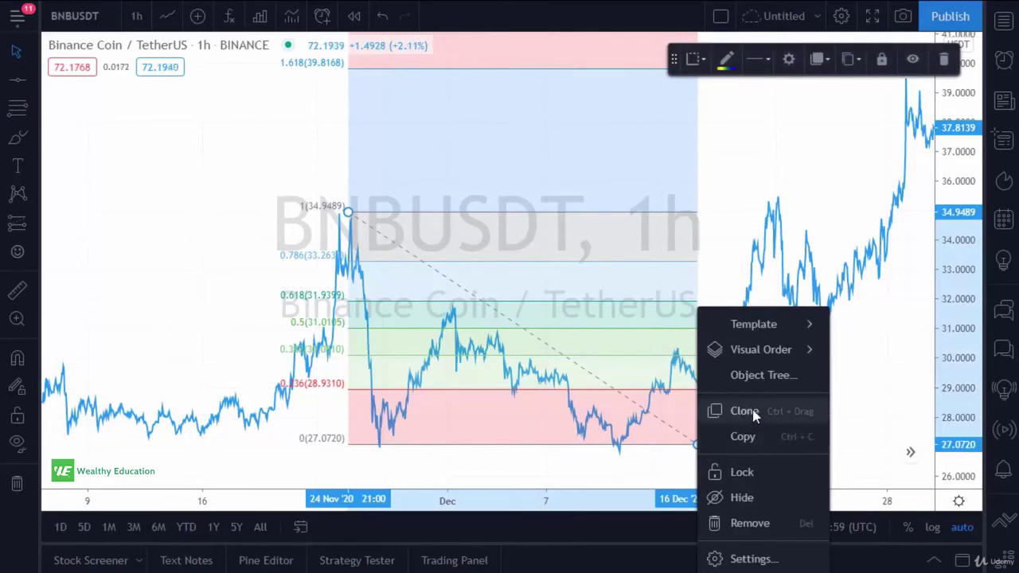
left_click(751, 524)
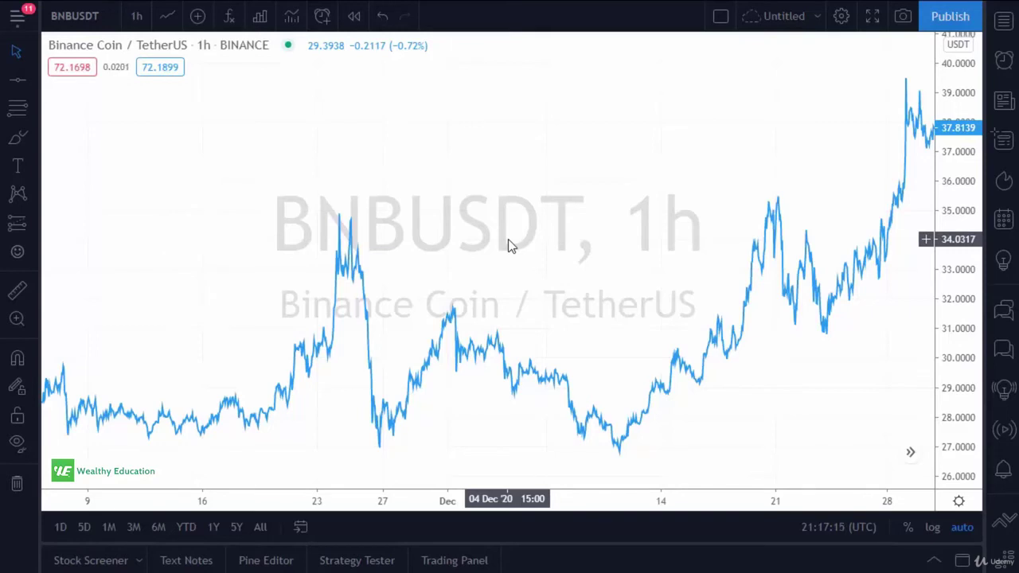
scroll(508, 257, "down", 3)
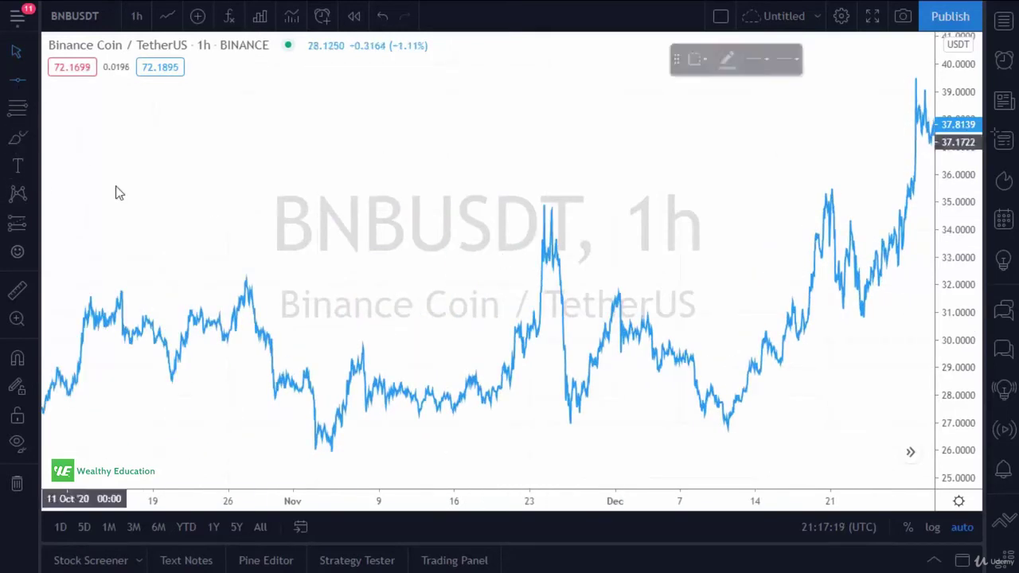
left_click(220, 292)
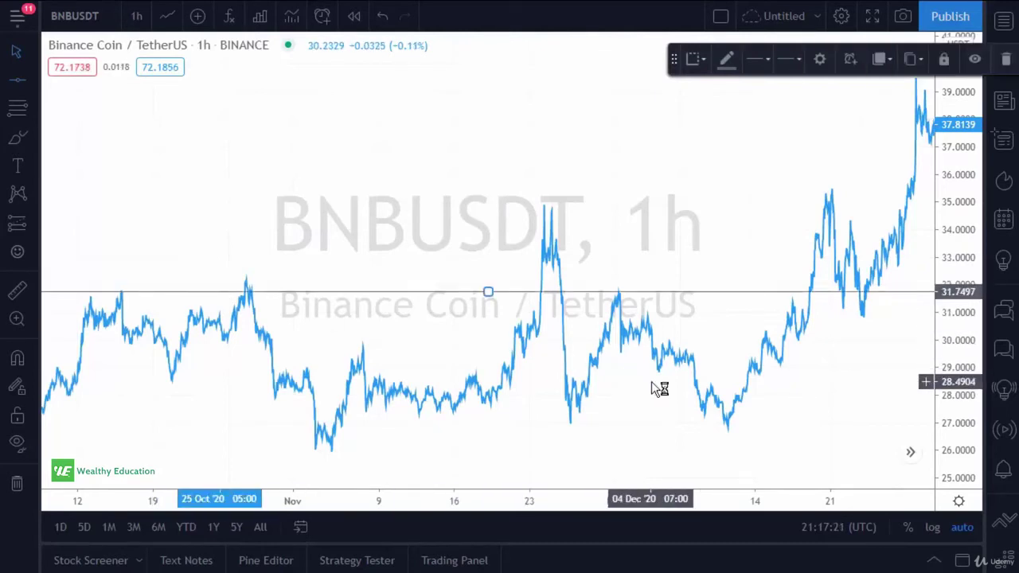
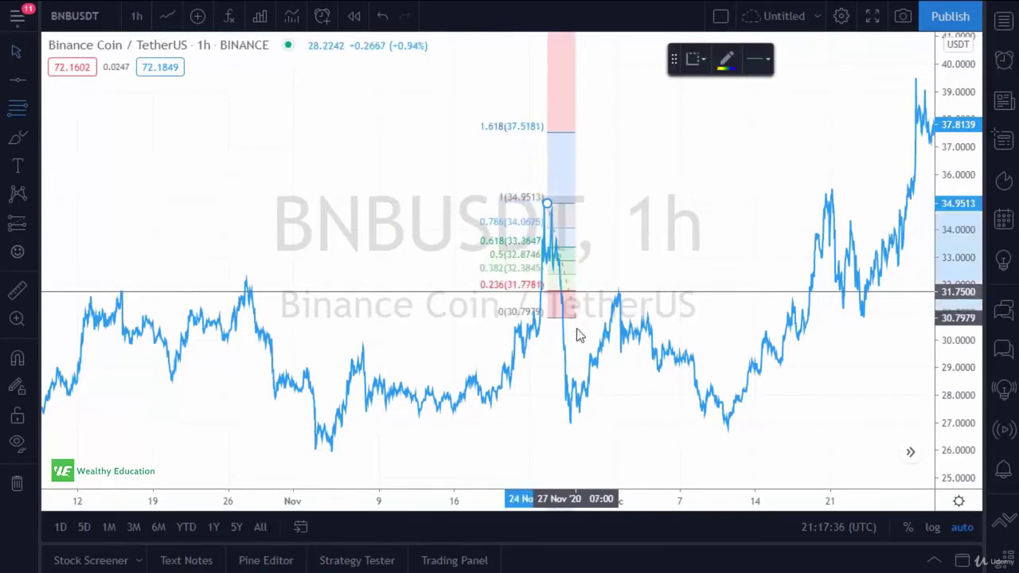
Complete the Fib Retracement from the 24 November high at about 34.95 down to about 26.90 on 17 December.
left_click(788, 425)
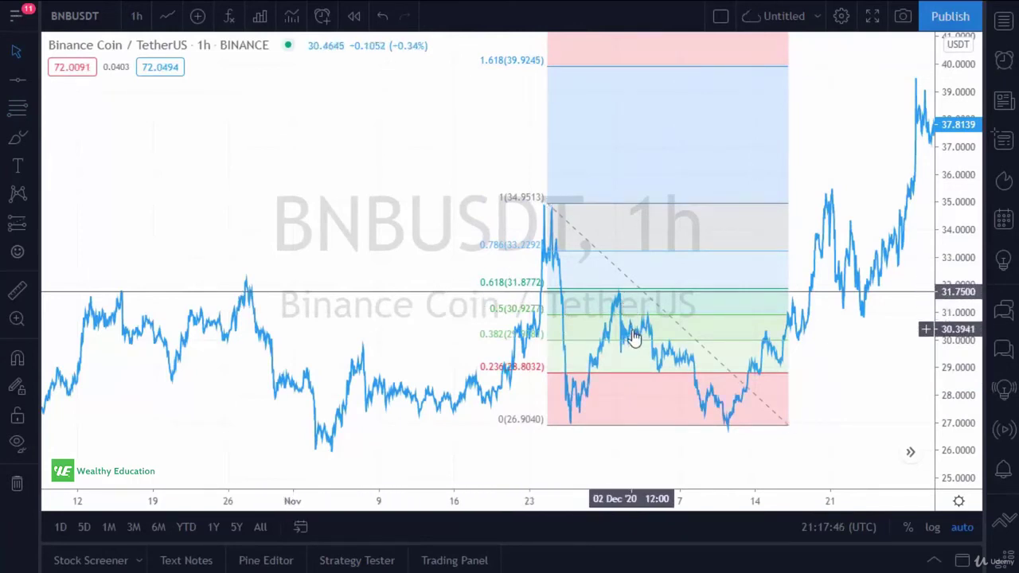
Remove the Fib Retracement and the horizontal line at 31.75 from the BNBUSDT chart.
right_click(789, 428)
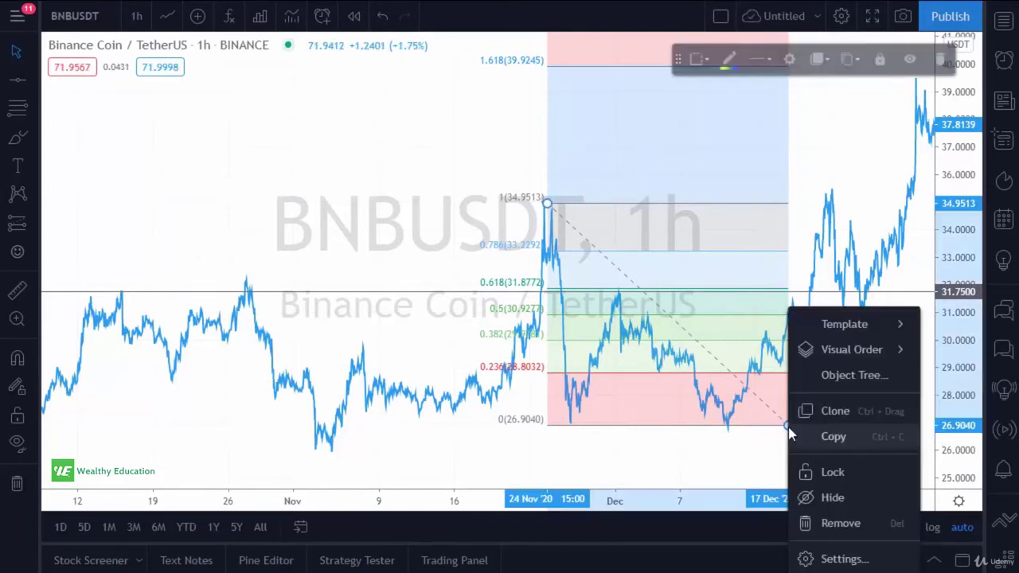
left_click(832, 525)
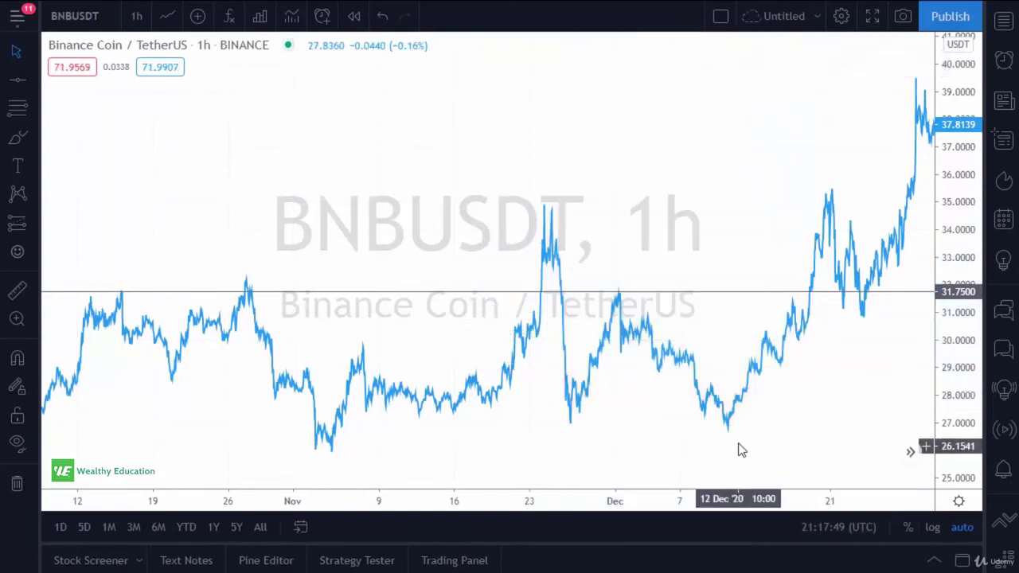
right_click(664, 295)
left_click(734, 526)
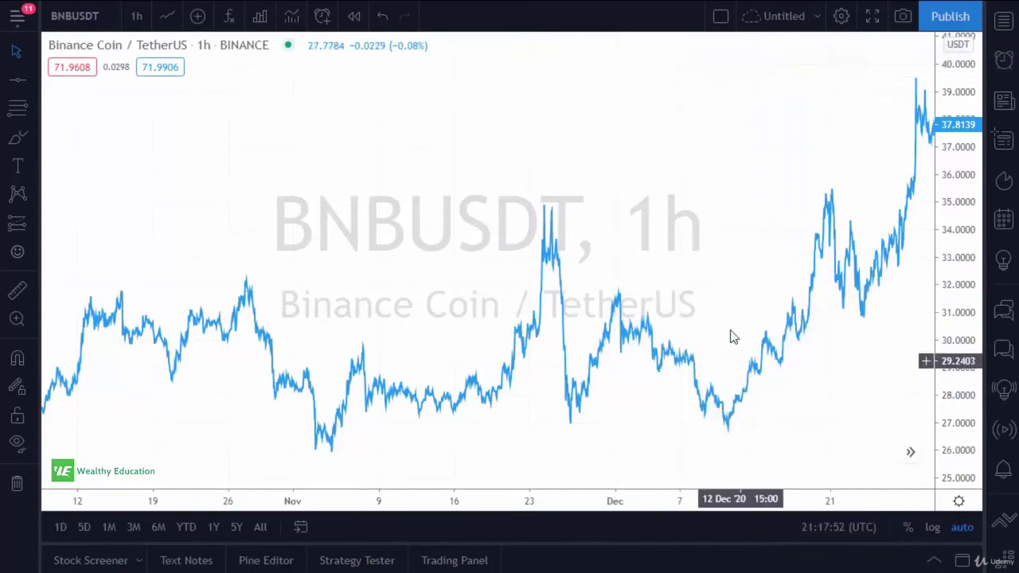
Draw a horizontal line at about 31.00 across the mid-December highs and the low around 23 December.
left_click_drag(726, 241, 537, 266)
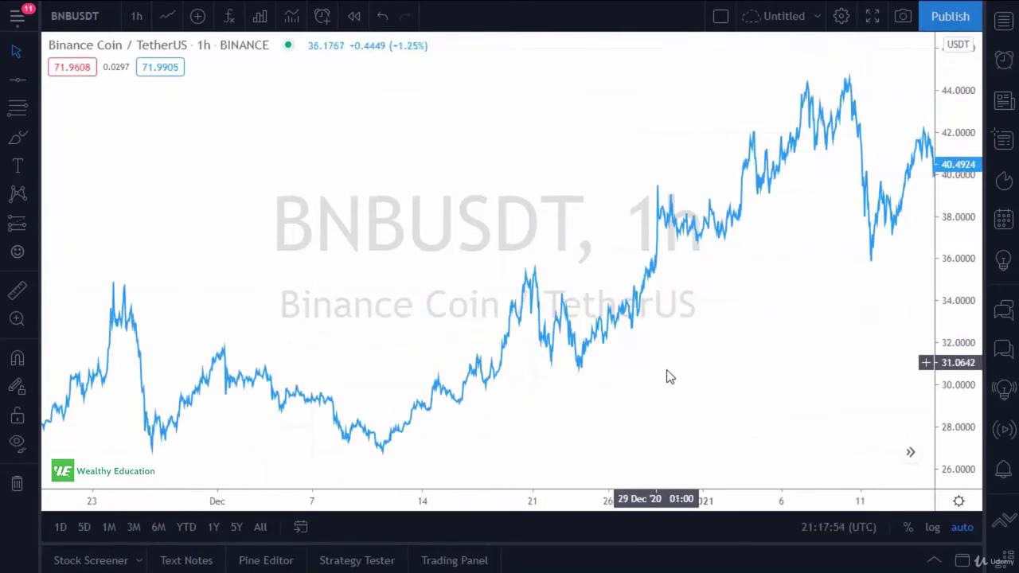
left_click_drag(666, 375, 732, 326)
scroll(735, 344, "up", 3)
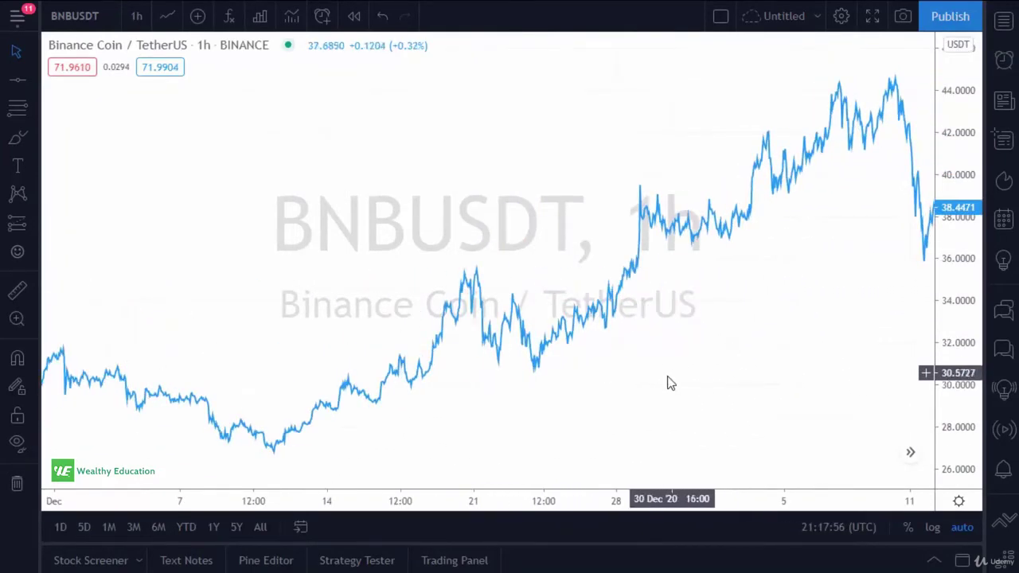
left_click_drag(669, 382, 787, 359)
scroll(665, 396, "up", 1)
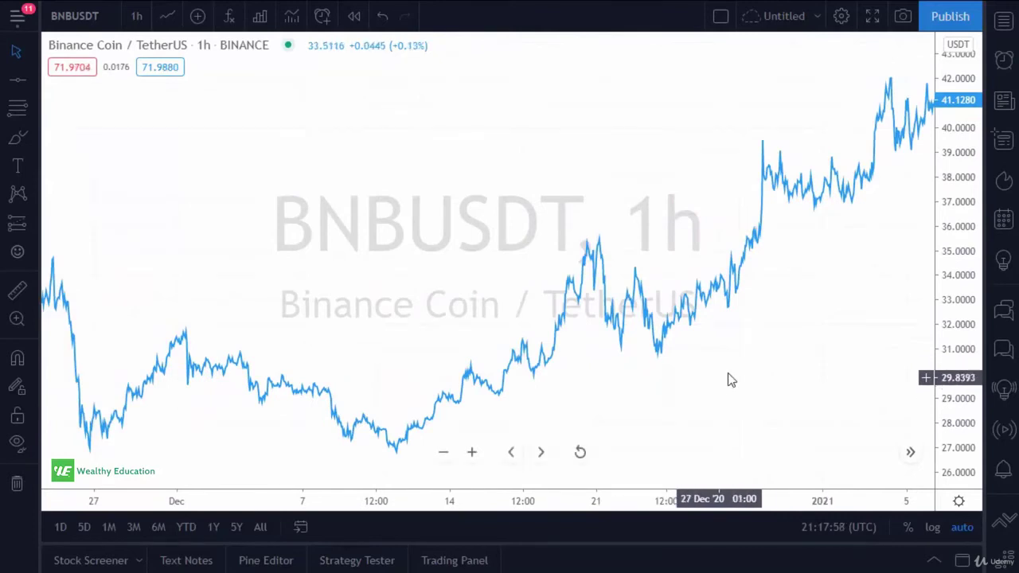
scroll(733, 374, "up", 2)
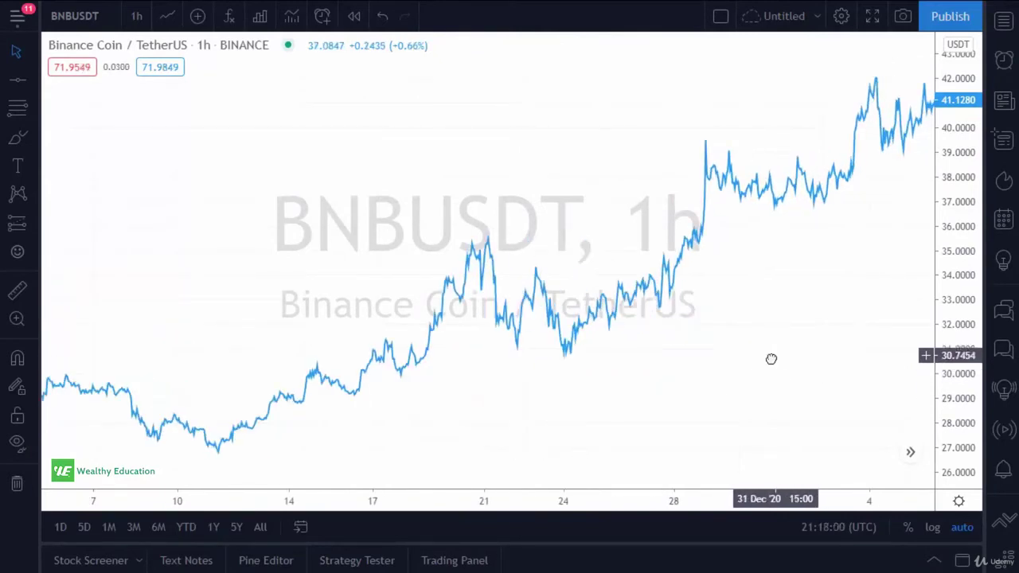
scroll(770, 359, "up", 3)
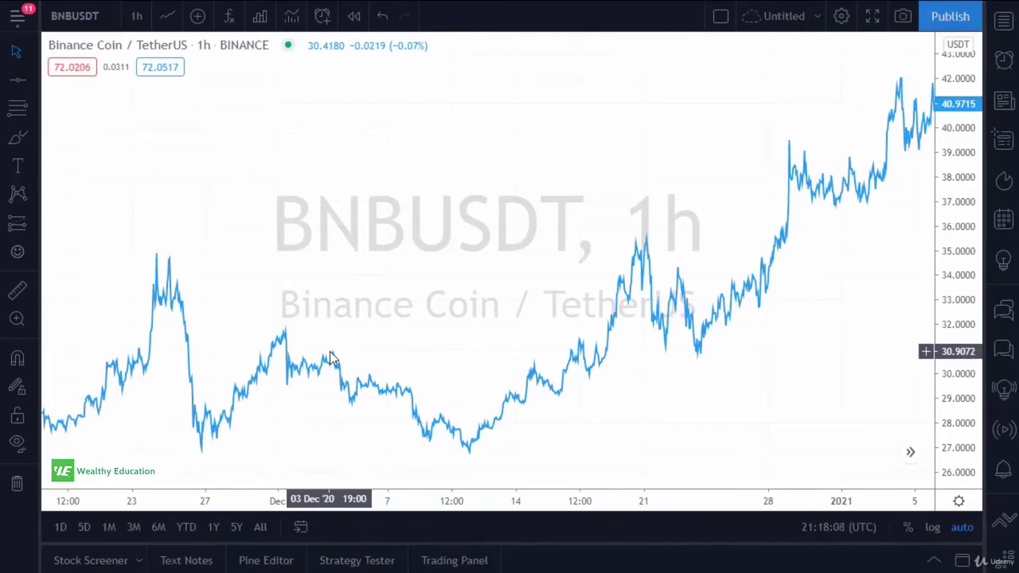
left_click(17, 79)
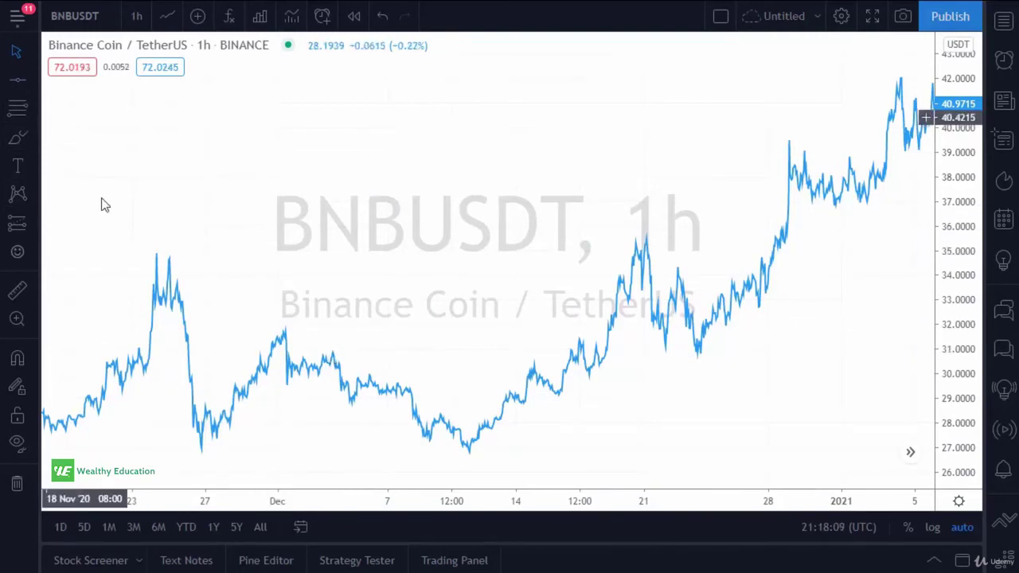
left_click(268, 348)
mouse_move(488, 347)
left_mouse_down()
mouse_move(491, 357)
mouse_move(489, 349)
left_mouse_up()
left_click(212, 221)
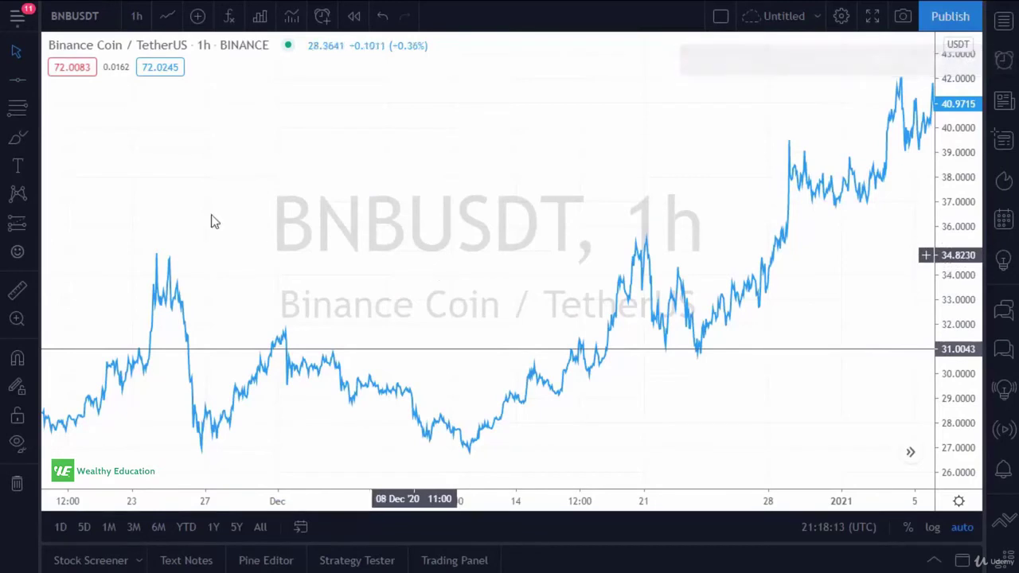
Draw a second horizontal line at about 35.02 across the 24 November high.
left_click(18, 84)
left_click(162, 250)
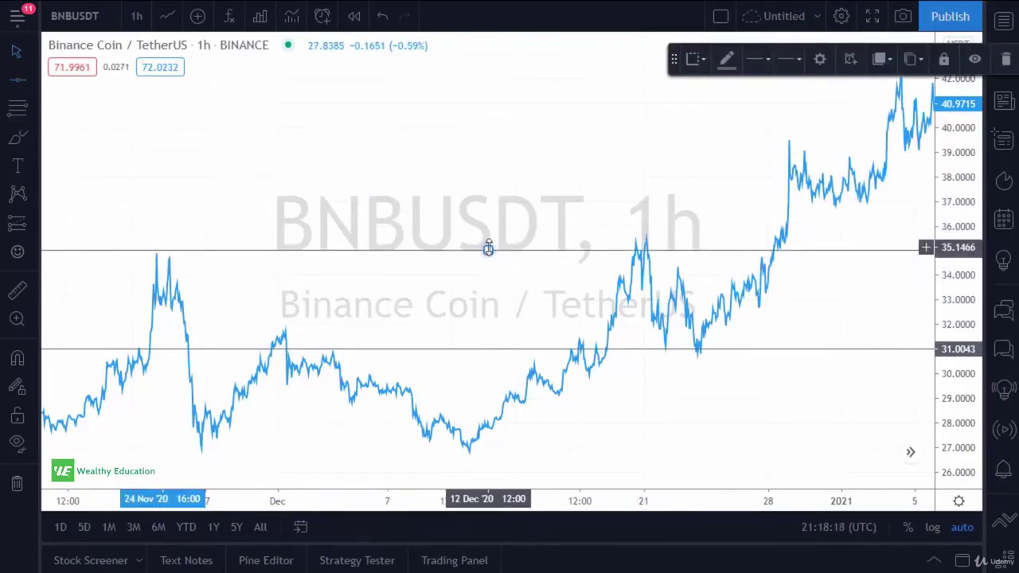
left_click(698, 415)
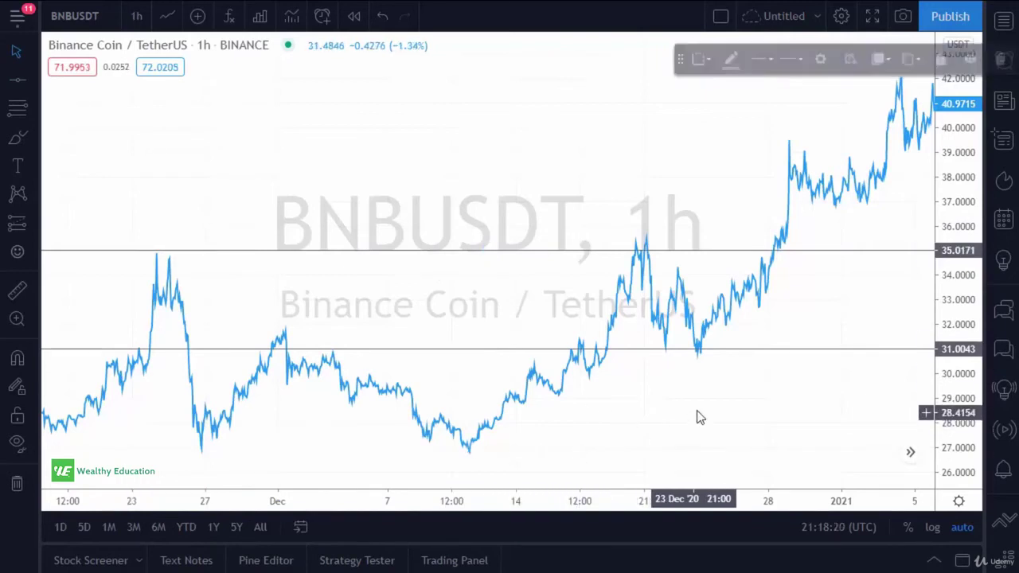
Draw a Fib Retracement over the December rise, from about 26.88 on 12 December up to about 35.57, extending to 27 December.
left_click(18, 110)
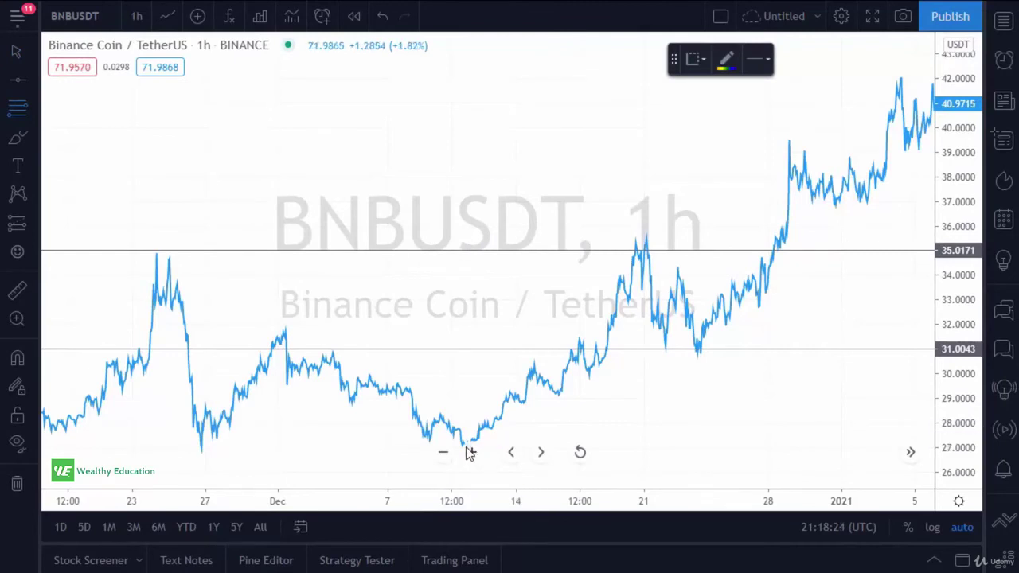
key("Escape")
left_click_drag(483, 394, 551, 393)
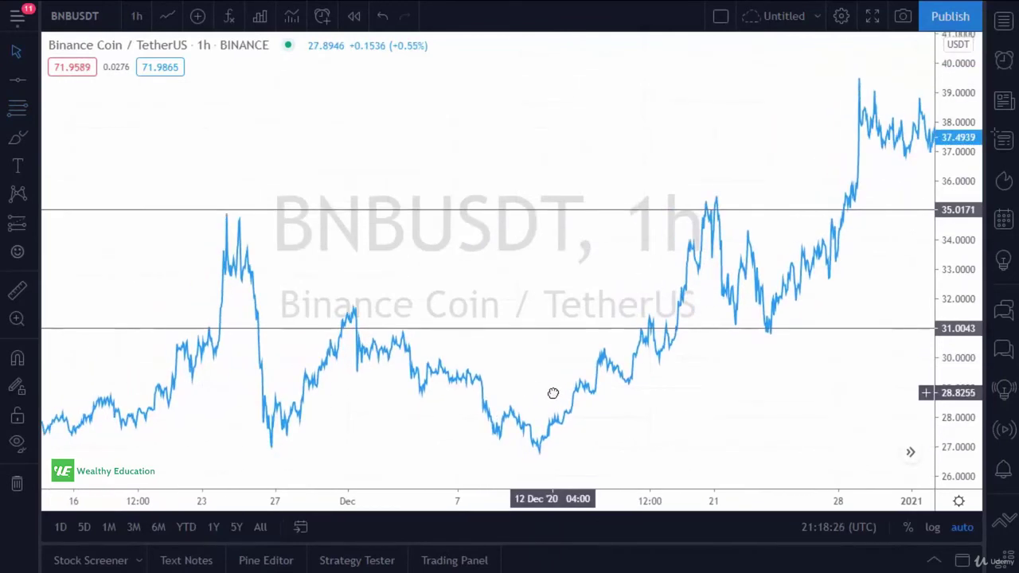
left_click(18, 109)
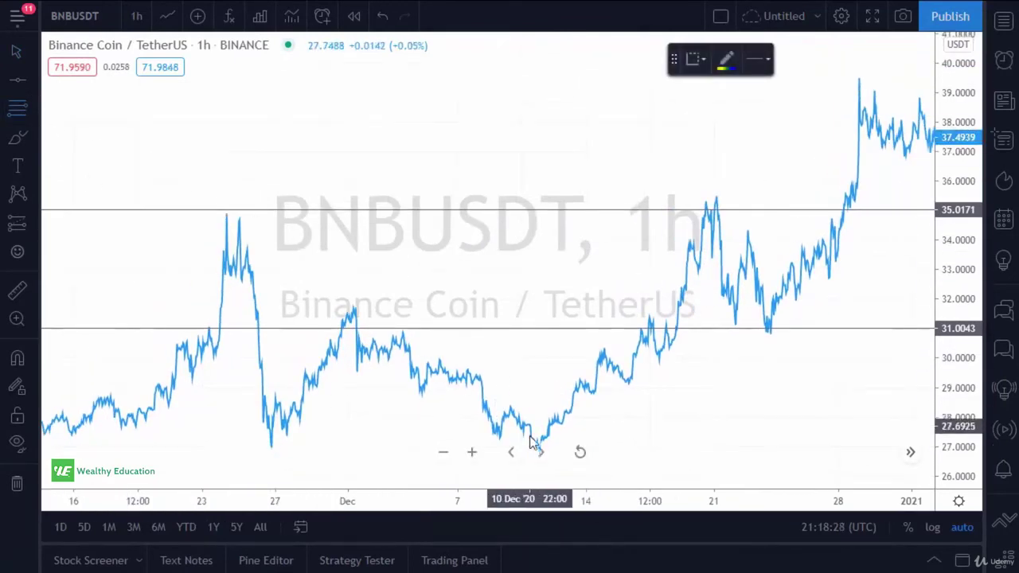
left_click(557, 452)
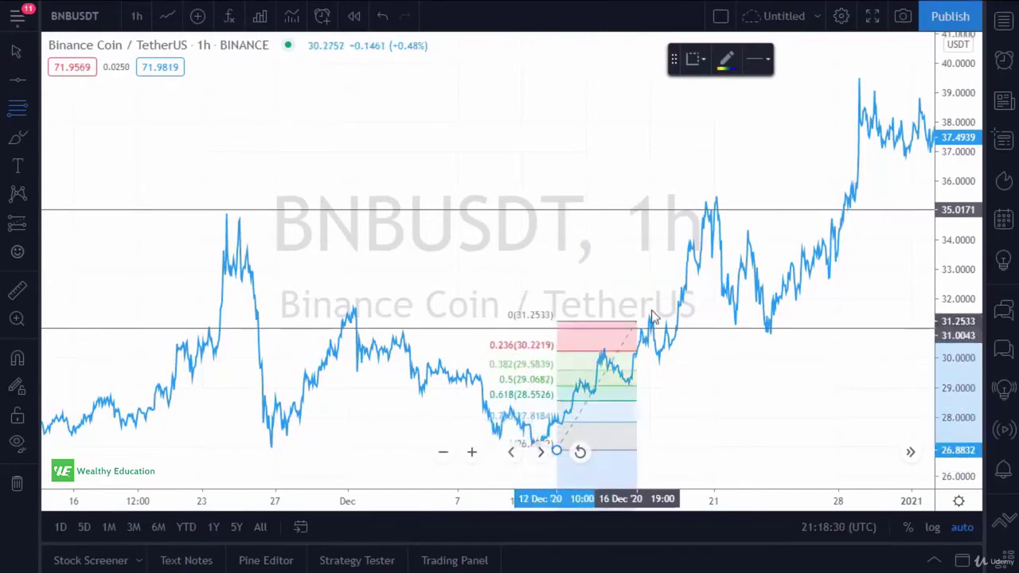
left_click(825, 193)
left_click(719, 150)
Move the Fib Retracement's lower anchor onto the low around 11 December at about 26.79.
left_click_drag(641, 139, 554, 215)
mouse_move(438, 207)
left_mouse_down()
mouse_move(364, 172)
mouse_move(316, 180)
mouse_move(231, 252)
left_mouse_up()
left_click_drag(286, 450, 266, 453)
left_click(250, 193)
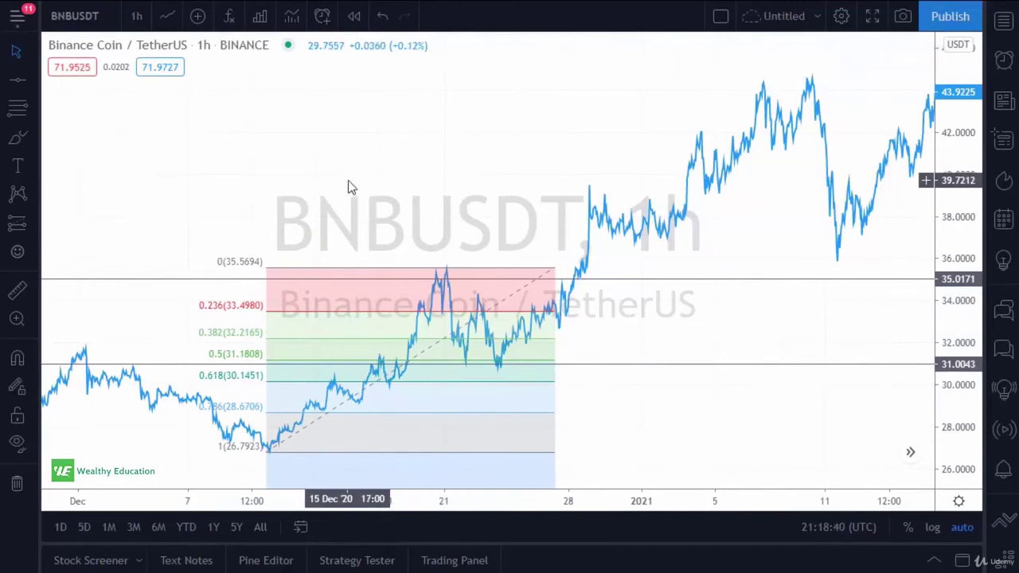
Remove the Fib Retracement and both horizontal lines from the BNBUSDT chart.
left_click_drag(421, 145, 486, 141)
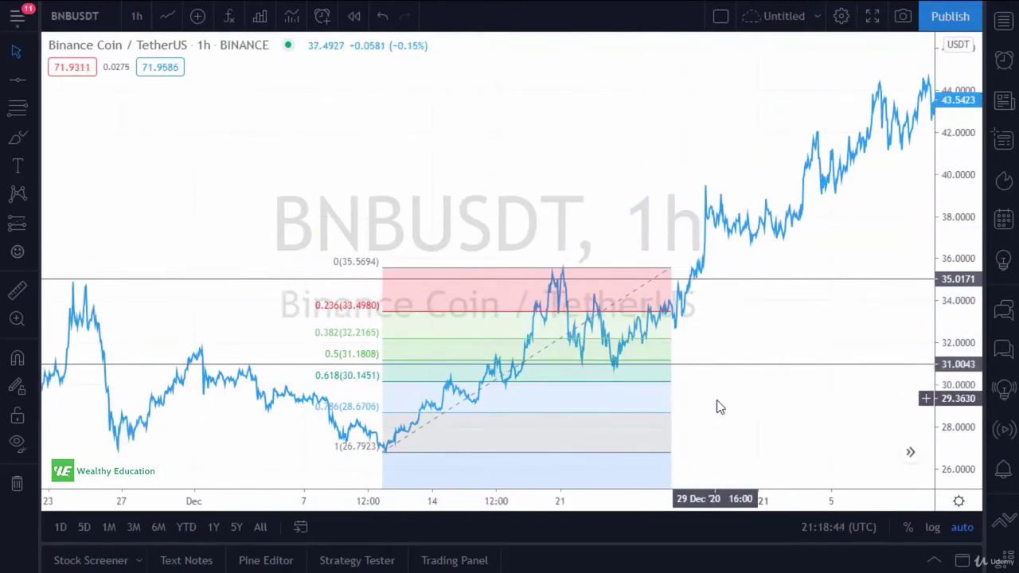
scroll(694, 416, "up", 2)
left_click_drag(694, 417, 788, 405)
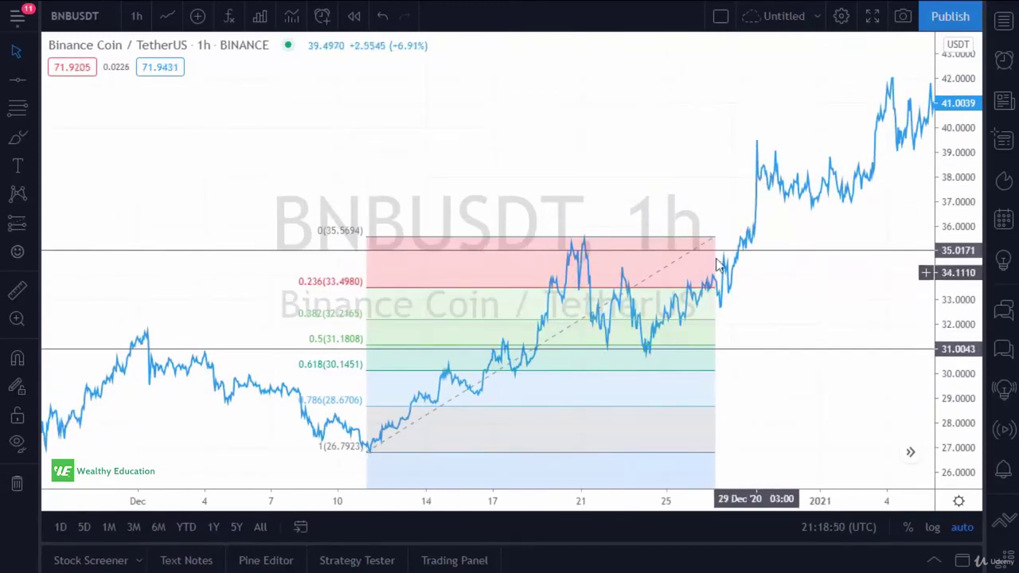
right_click(392, 152)
left_click(502, 449)
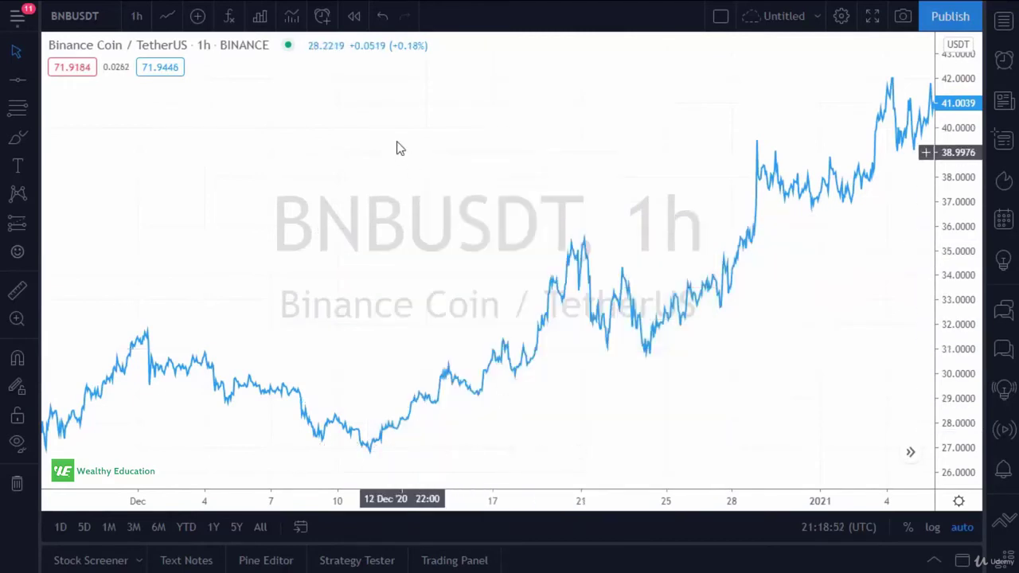
right_click(396, 149)
left_click(510, 434)
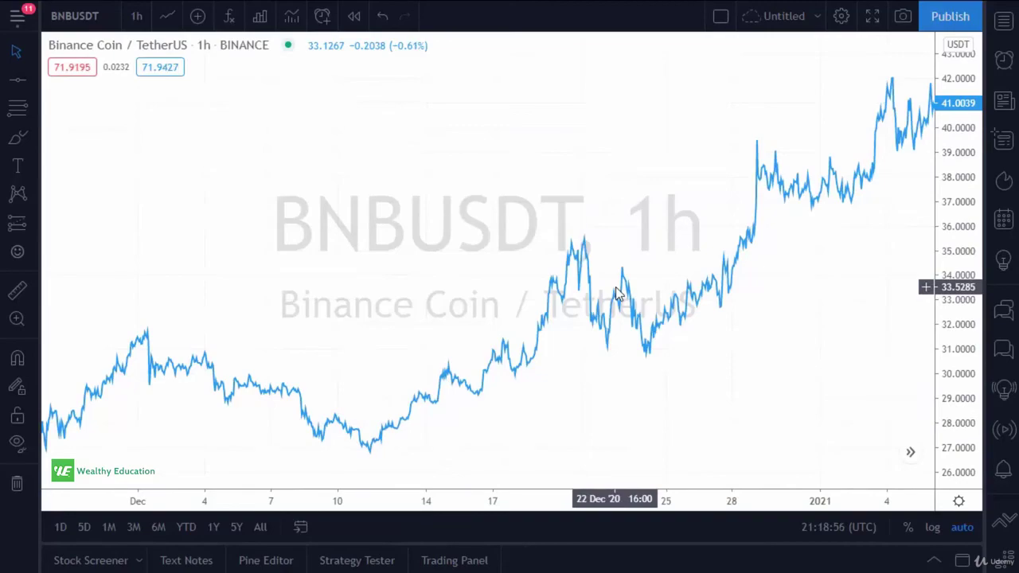
Switch the chart to XMRUSDT (Monero / TetherUS) from BINANCE and set its interval to 5 minutes.
left_click(80, 23)
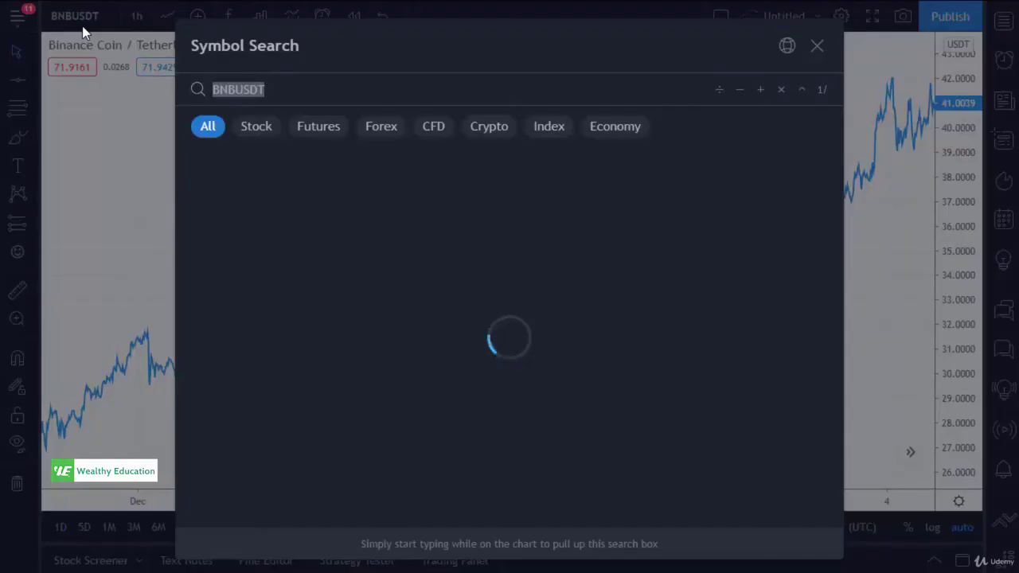
type("XMR")
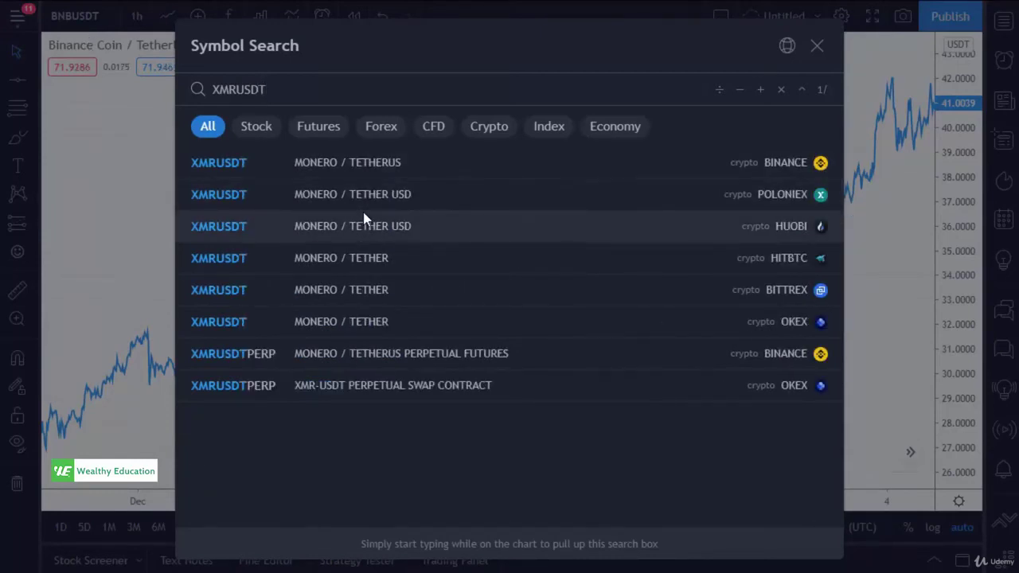
left_click(352, 165)
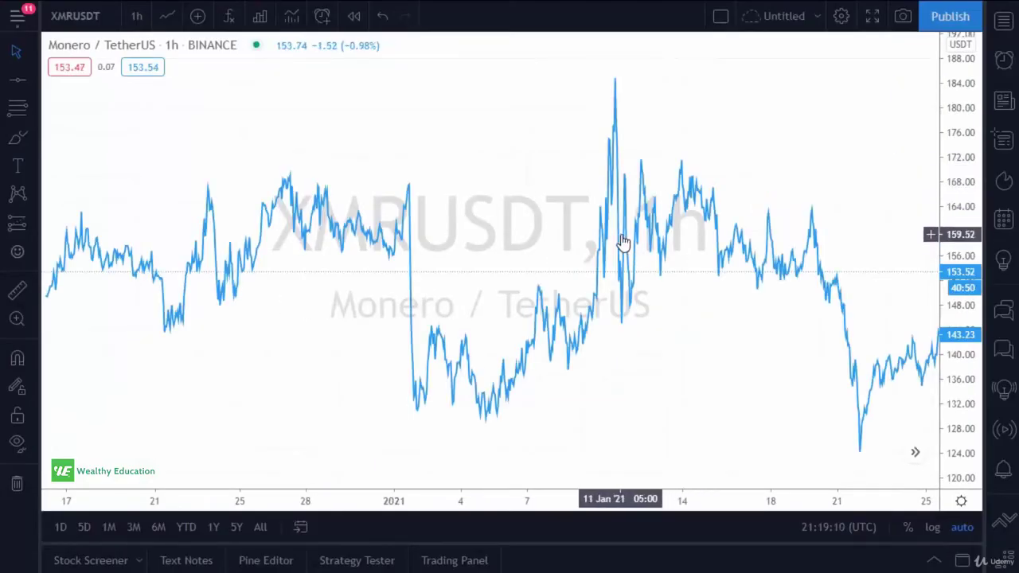
left_click(135, 16)
left_click(166, 224)
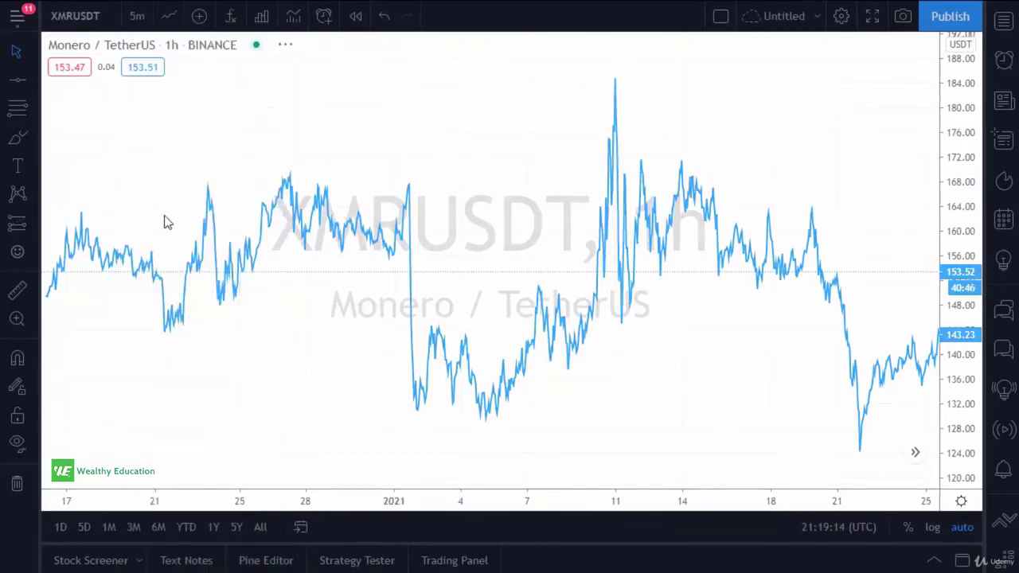
Draw a horizontal line at about 132.43 across the lows of 29 and 31 January.
scroll(510, 247, "down", 5)
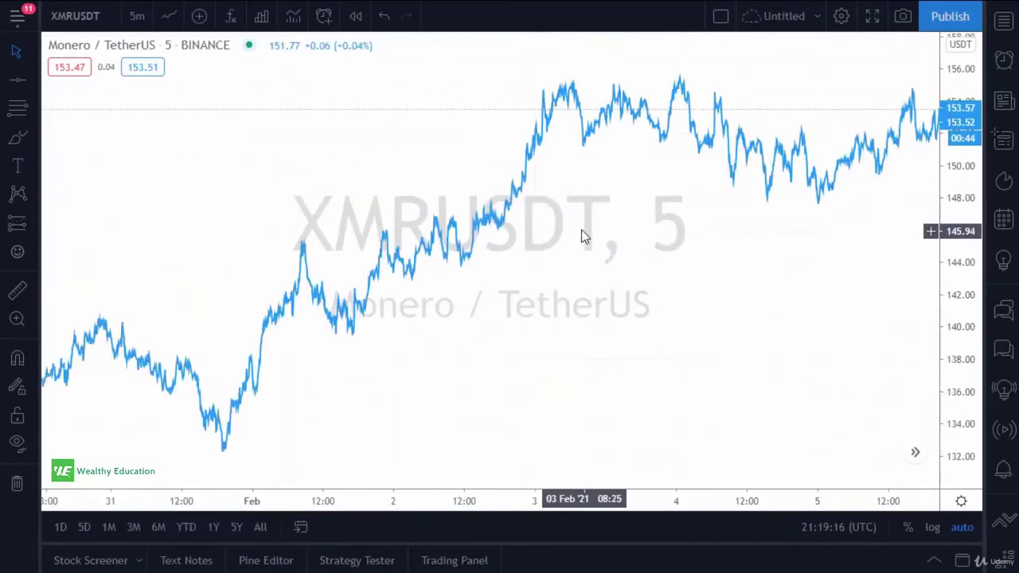
scroll(482, 289, "down", 3)
left_click_drag(560, 348, 662, 353)
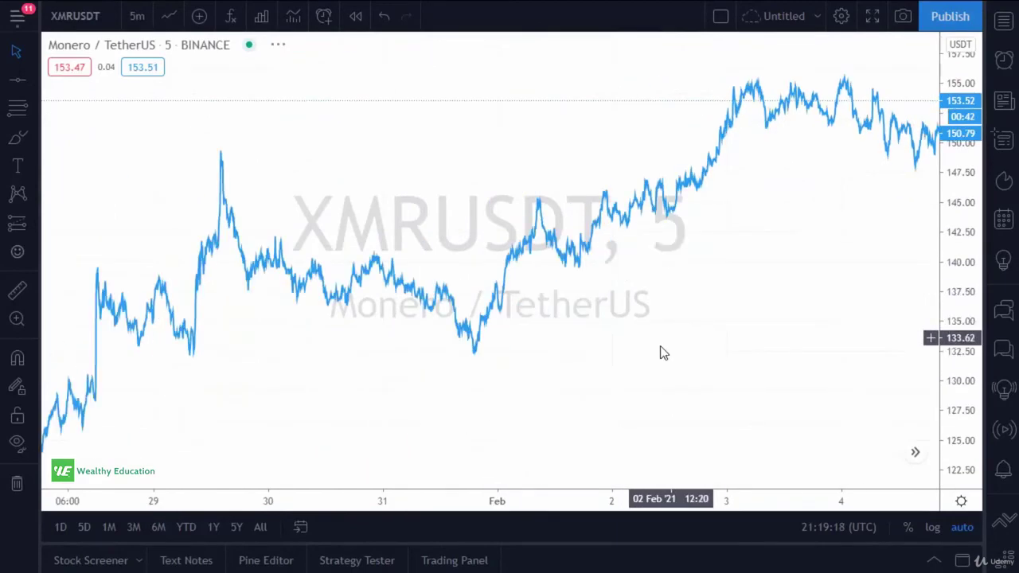
left_click_drag(246, 442, 430, 377)
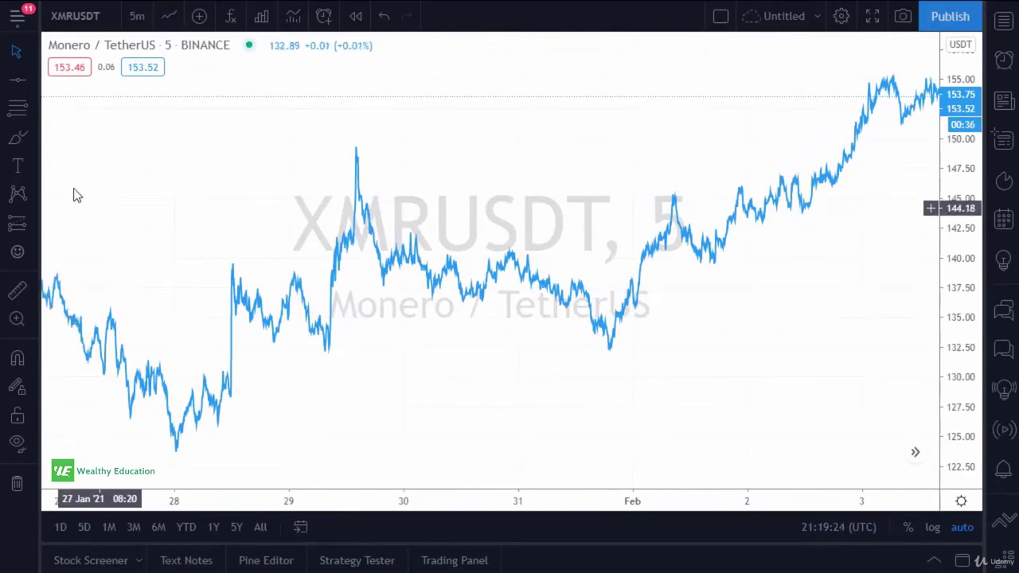
left_click(14, 82)
left_click(153, 348)
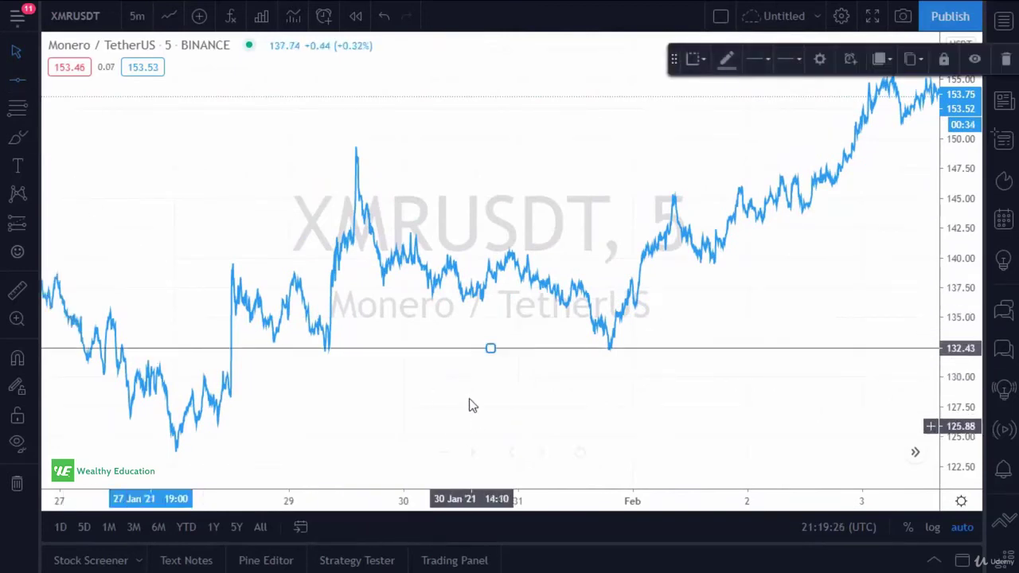
left_click(159, 350)
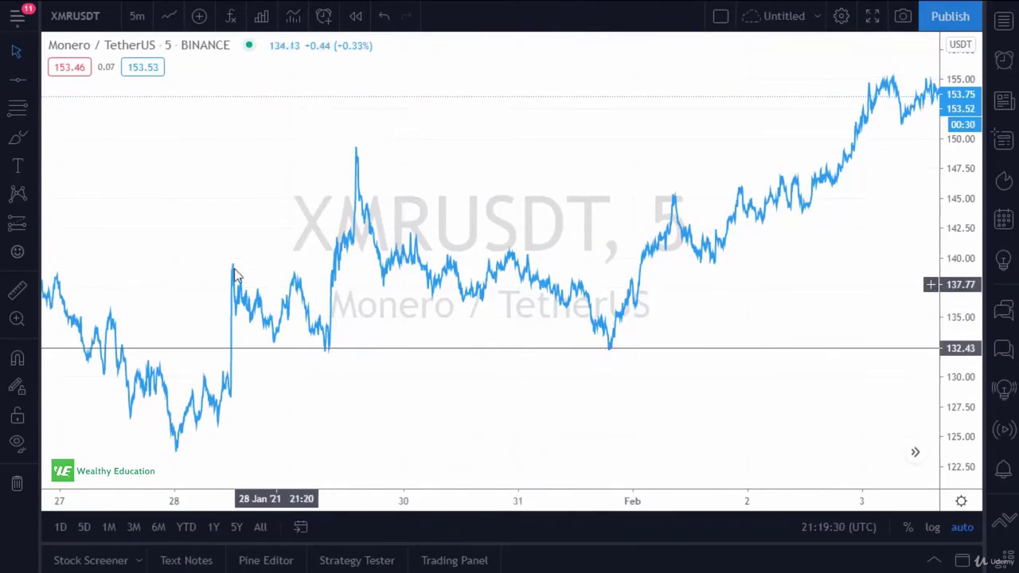
Draw a second horizontal line at about 139.84 across the 28 January high.
left_click(18, 80)
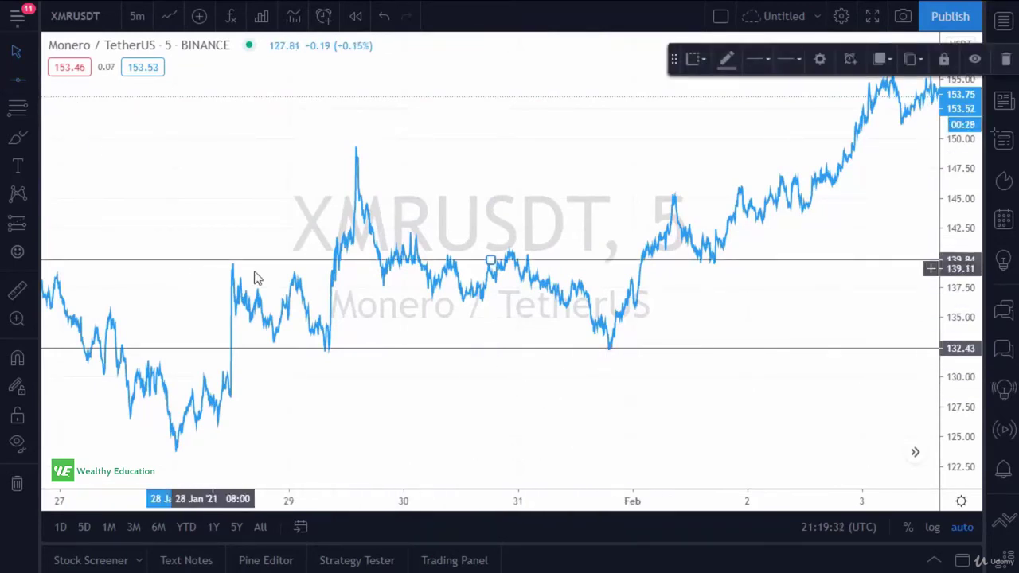
left_click(478, 262)
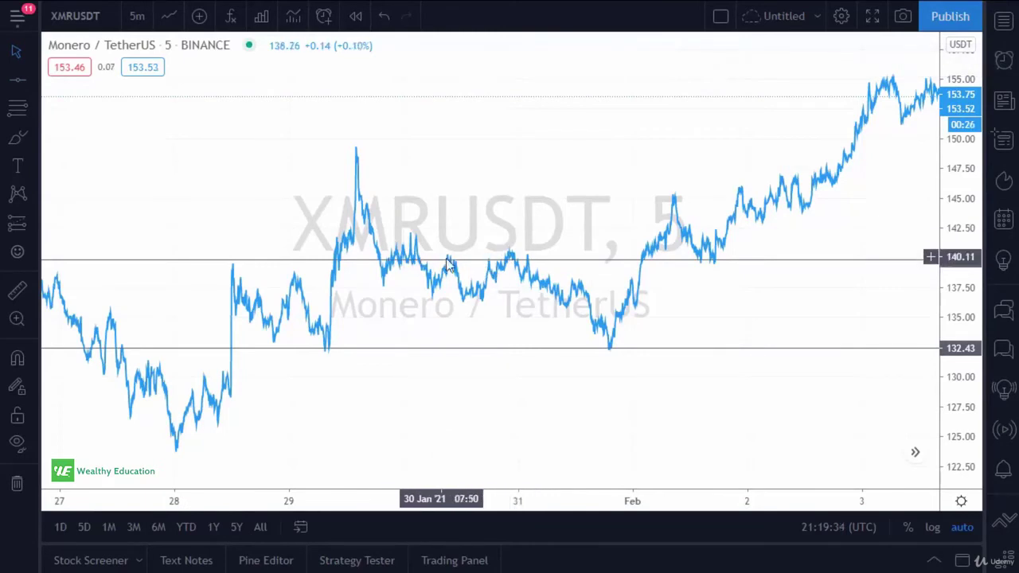
Draw a Fib Retracement from the 31 January low at about 131.98 up to about 145.08, the 1 February high's level.
left_click_drag(689, 285, 603, 296)
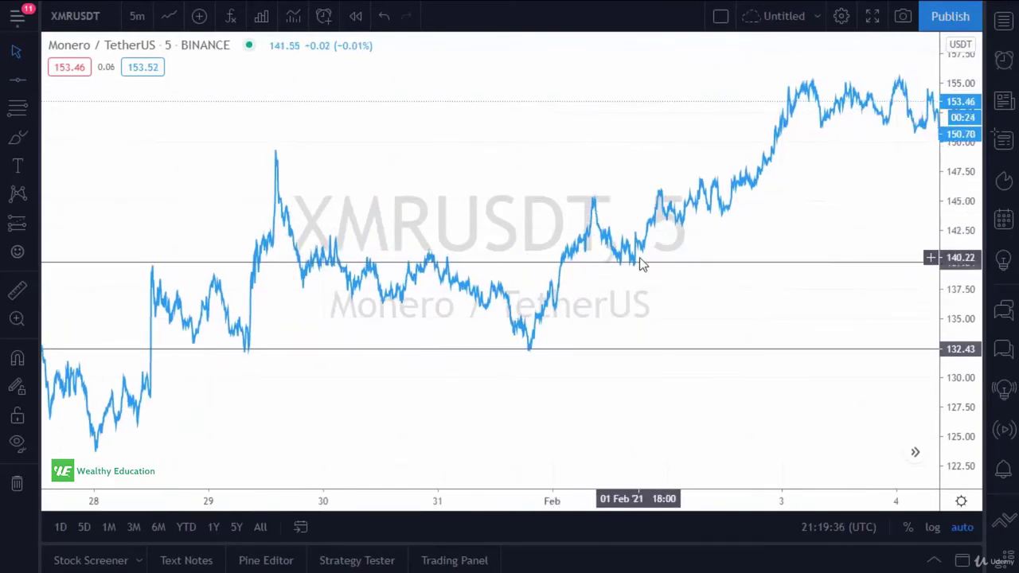
left_click(18, 106)
left_click(491, 349)
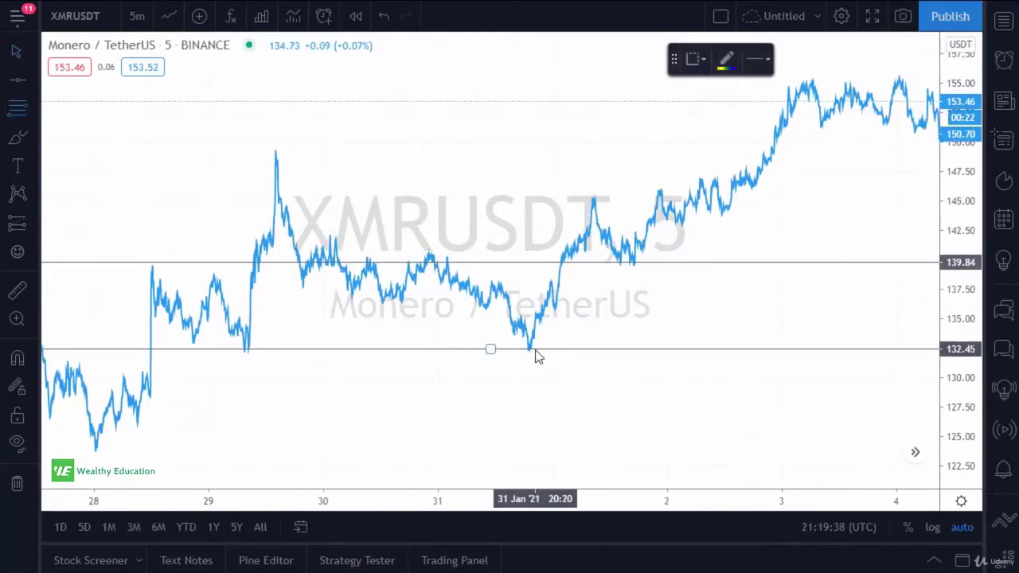
left_click(530, 353)
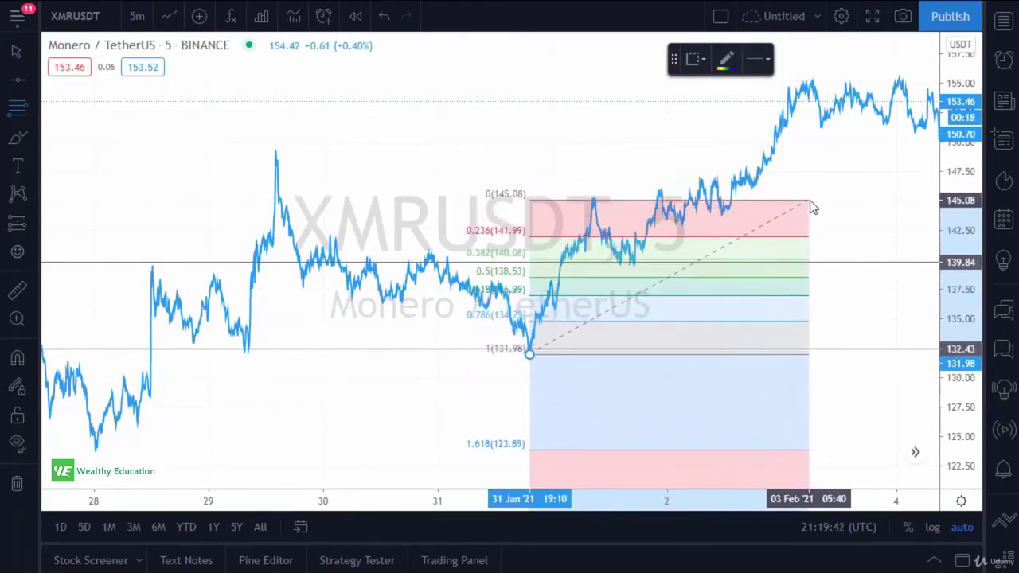
left_click(811, 200)
left_click(851, 215)
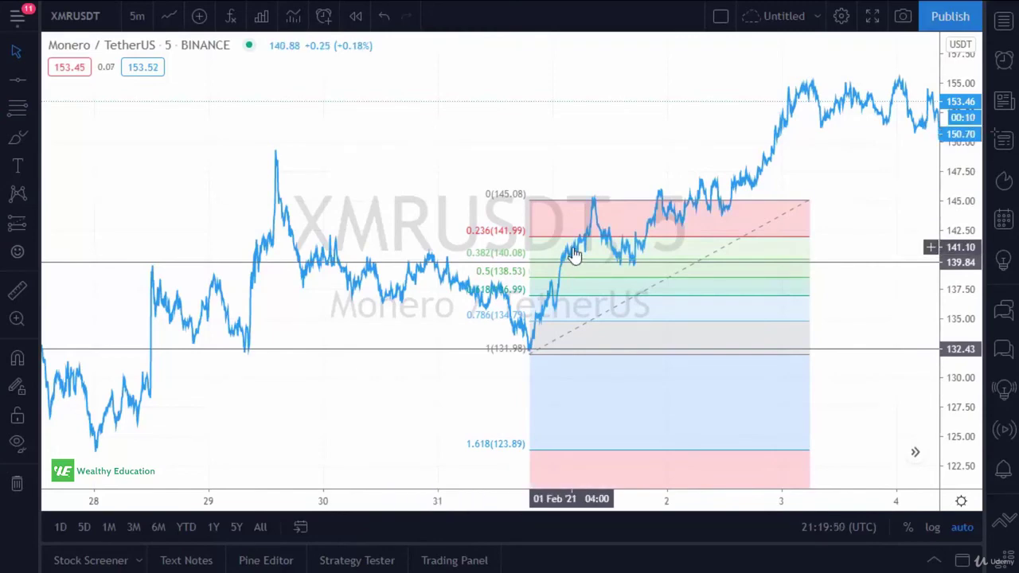
scroll(794, 188, "right", 3)
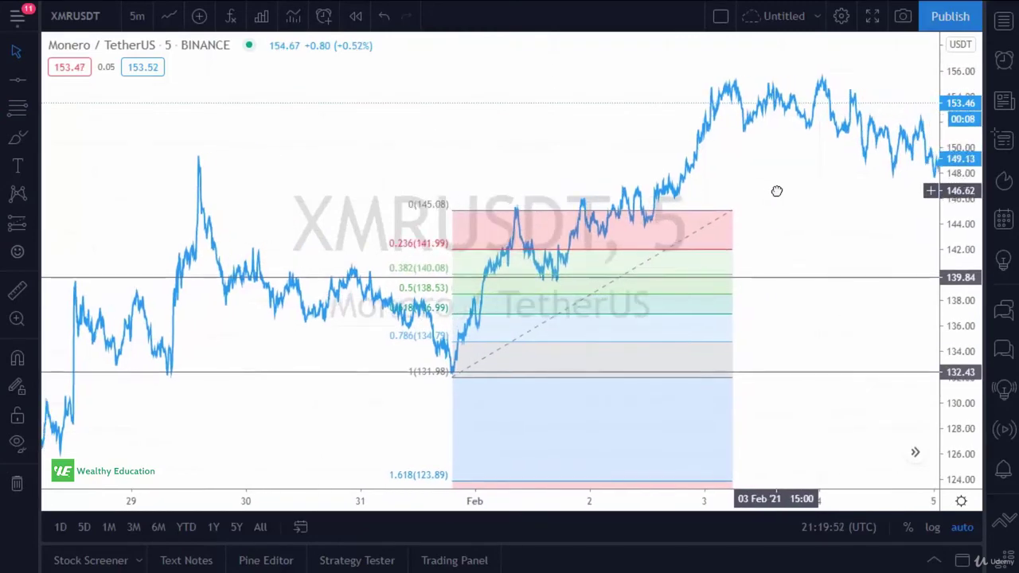
scroll(821, 202, "right", 3)
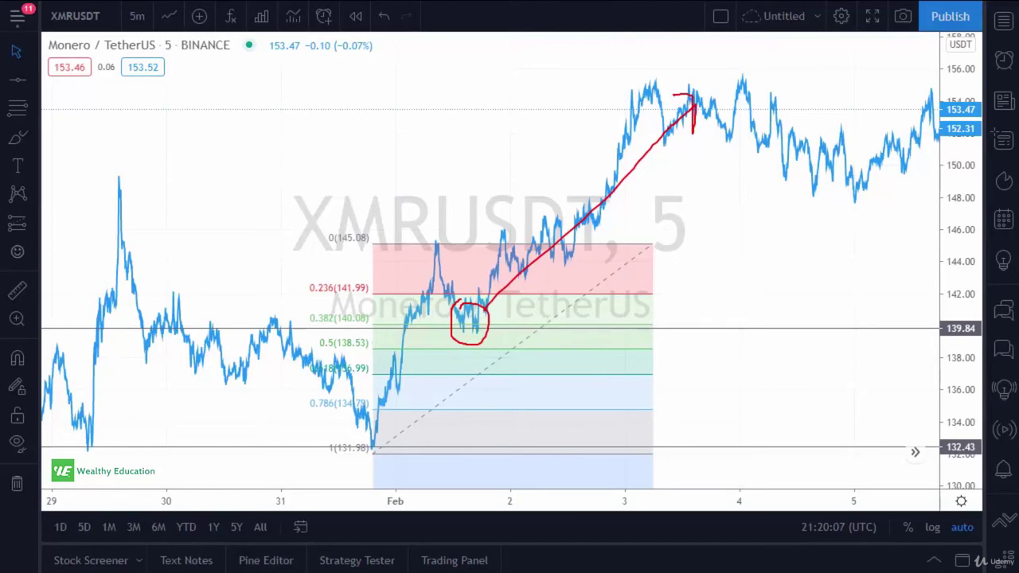
Clear the freehand markup and remove all drawings from the XMRUSDT chart.
key("Escape")
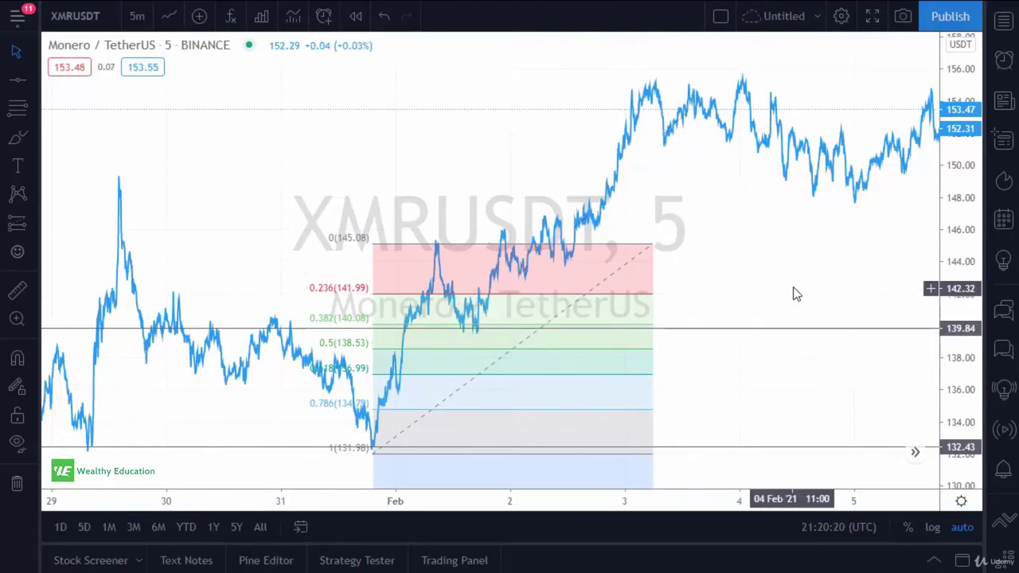
right_click(354, 130)
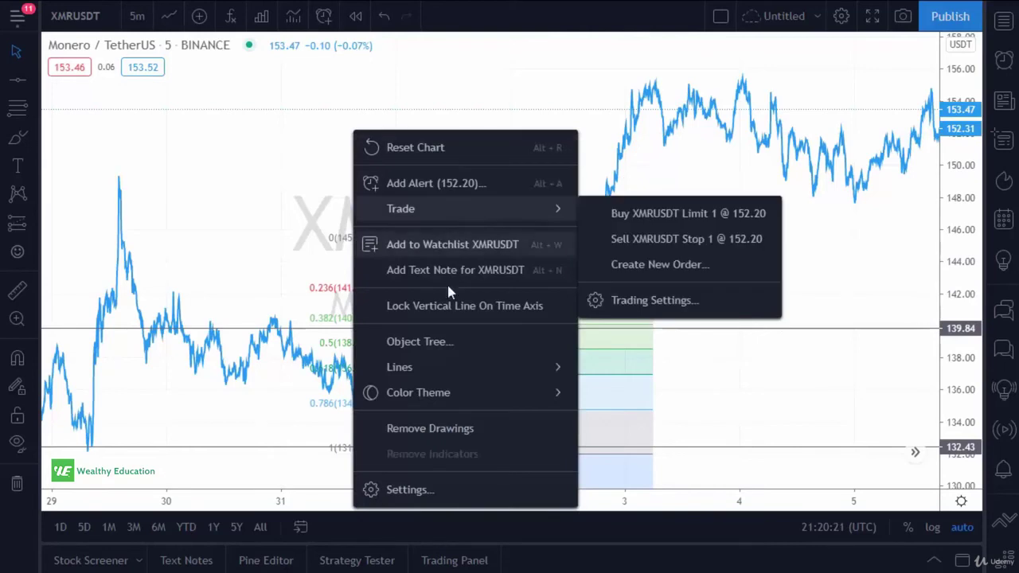
left_click(430, 436)
Draw a Fib Retracement from about 130.83 on 29 January to about 151.26 on 1 February.
left_click_drag(309, 271, 525, 226)
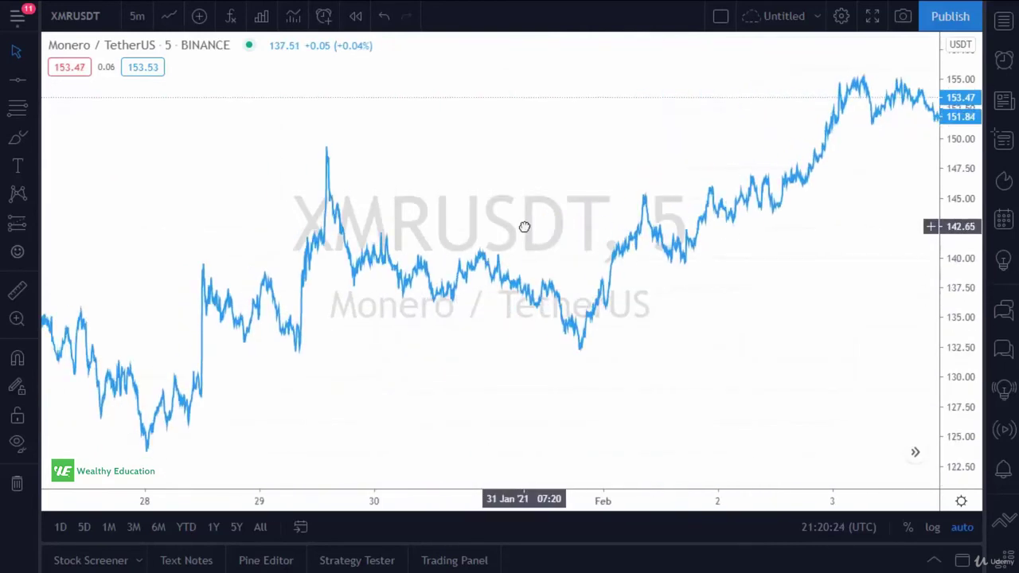
left_click(17, 108)
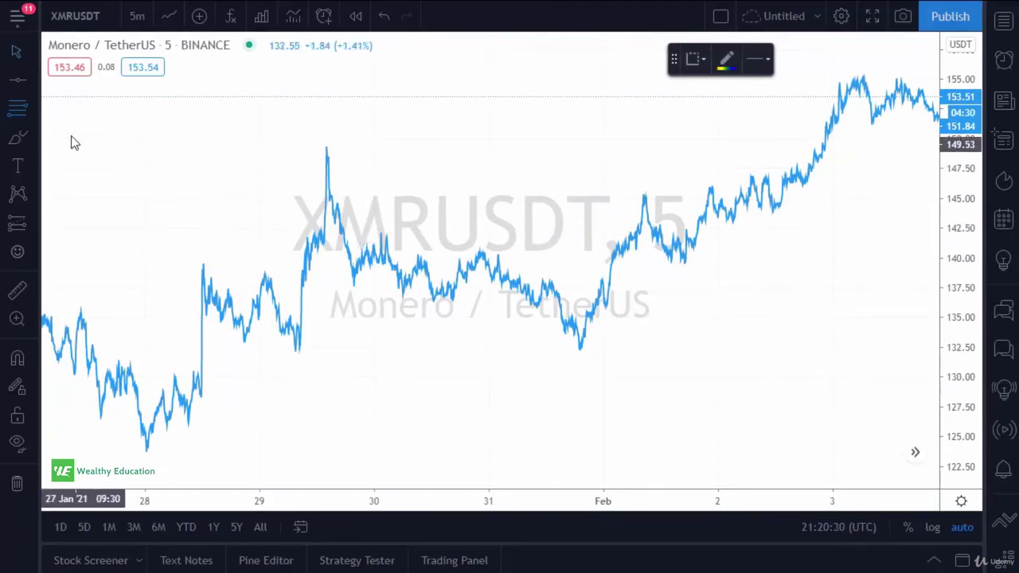
left_click(330, 367)
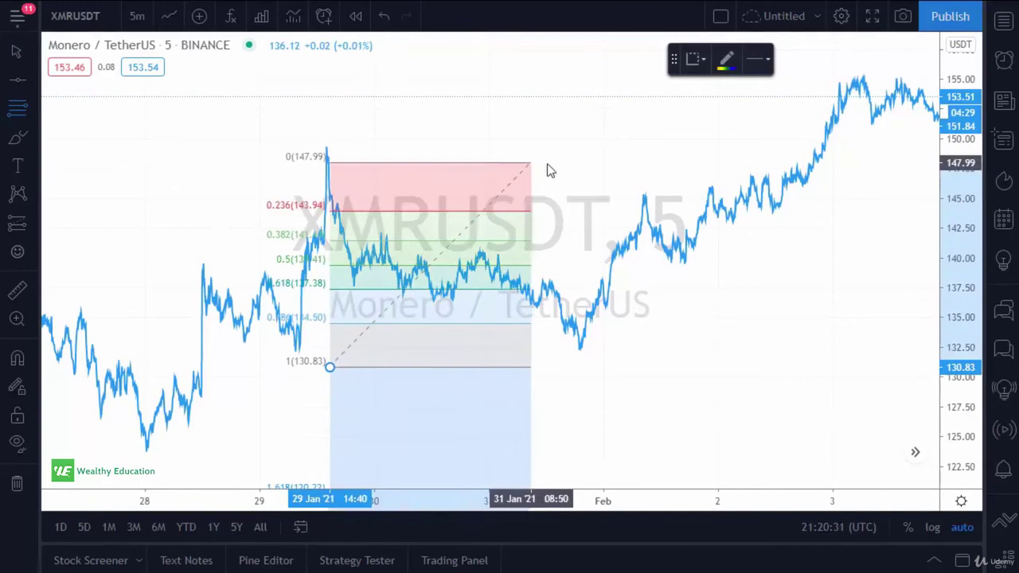
left_click(677, 125)
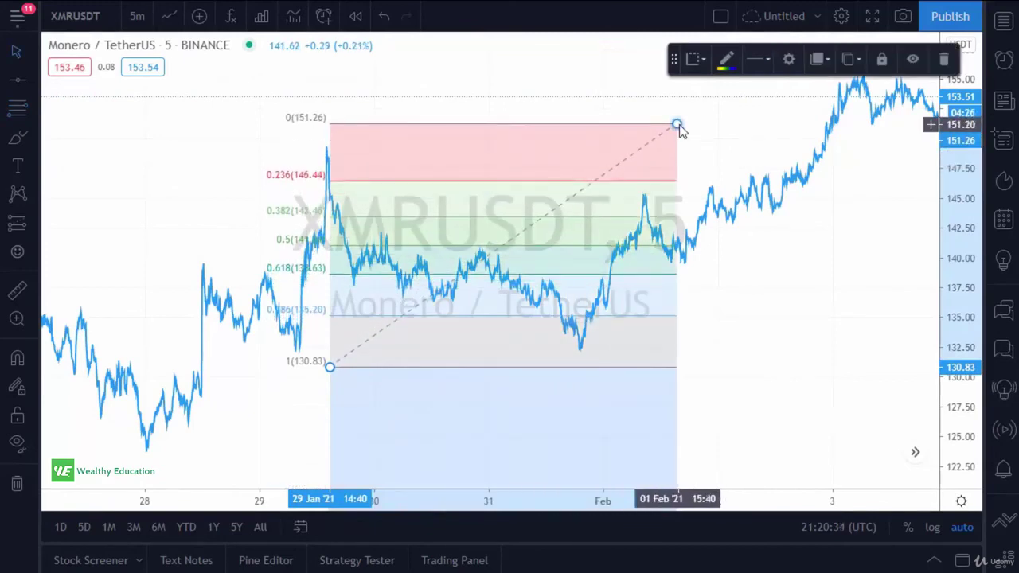
Disable the 0.236, 0.786, 1.618, 2.618, 3.618 and 4.236 levels in the Fib Retracement's style settings.
right_click(679, 129)
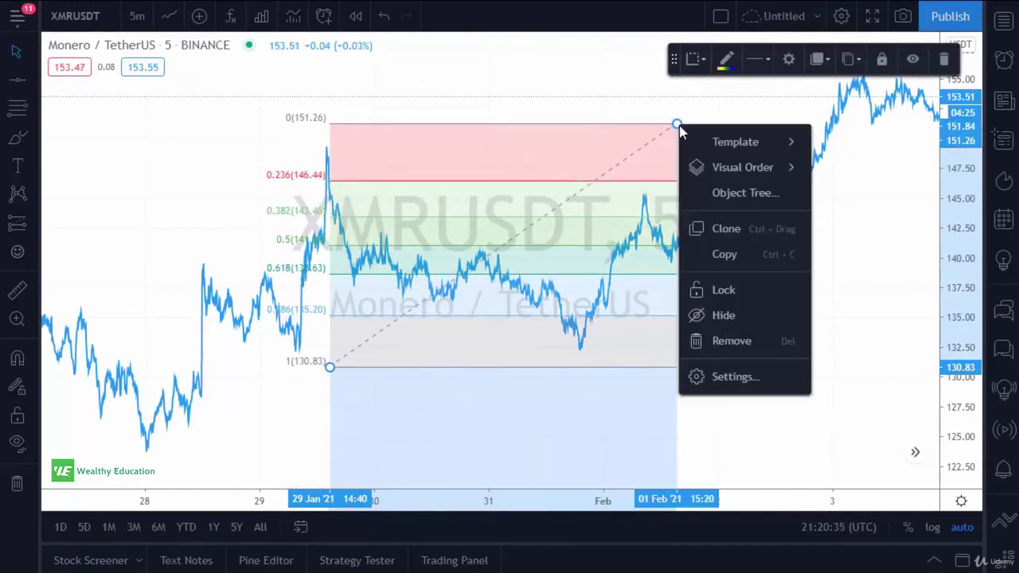
left_click(739, 376)
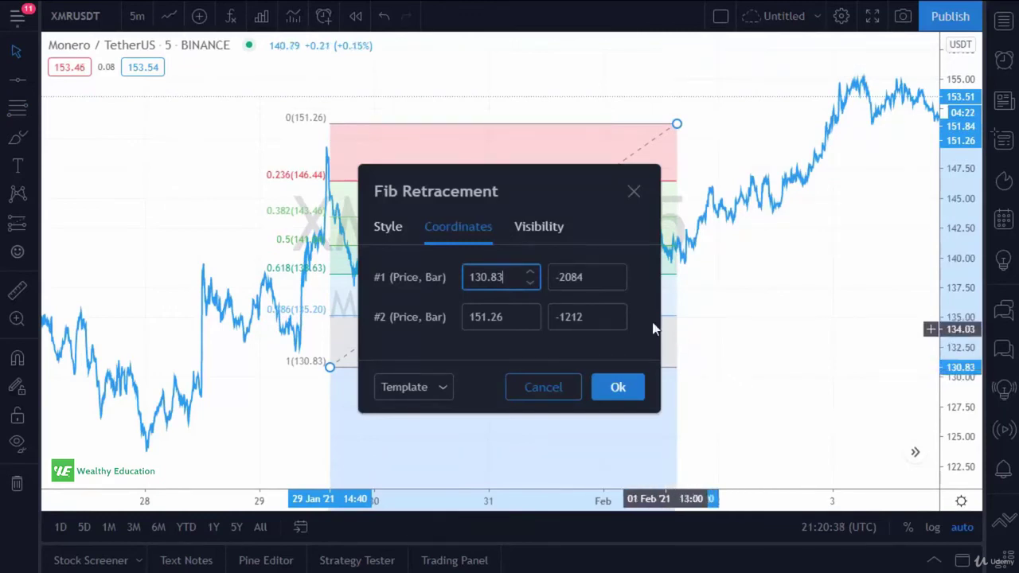
left_click(390, 234)
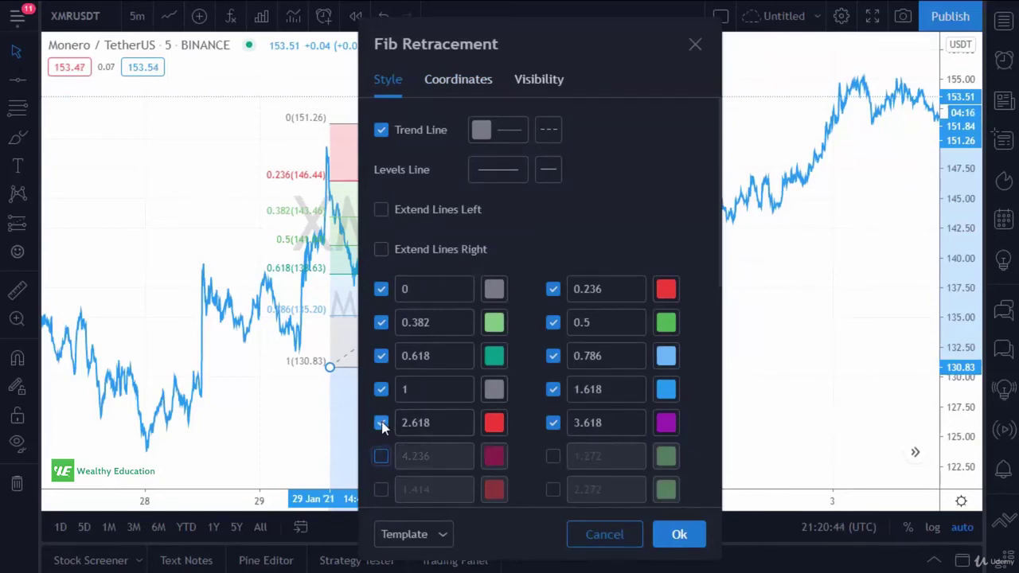
left_click(553, 389)
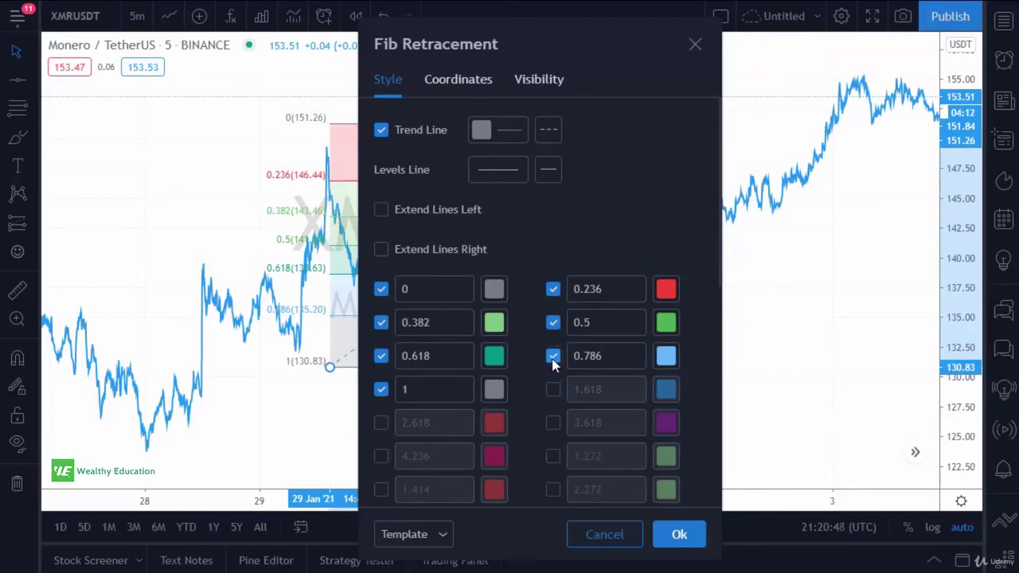
left_click(554, 356)
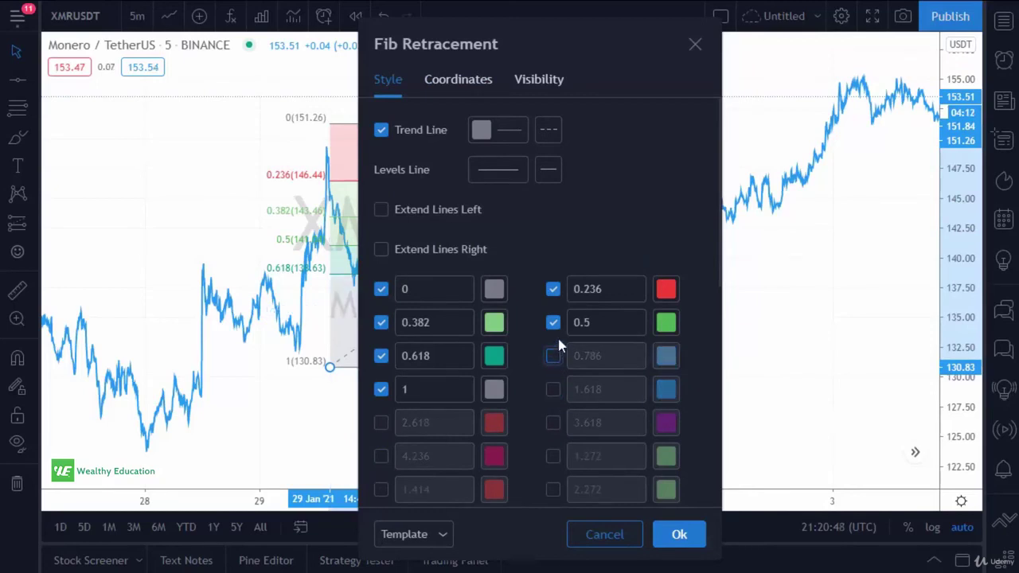
left_click(553, 290)
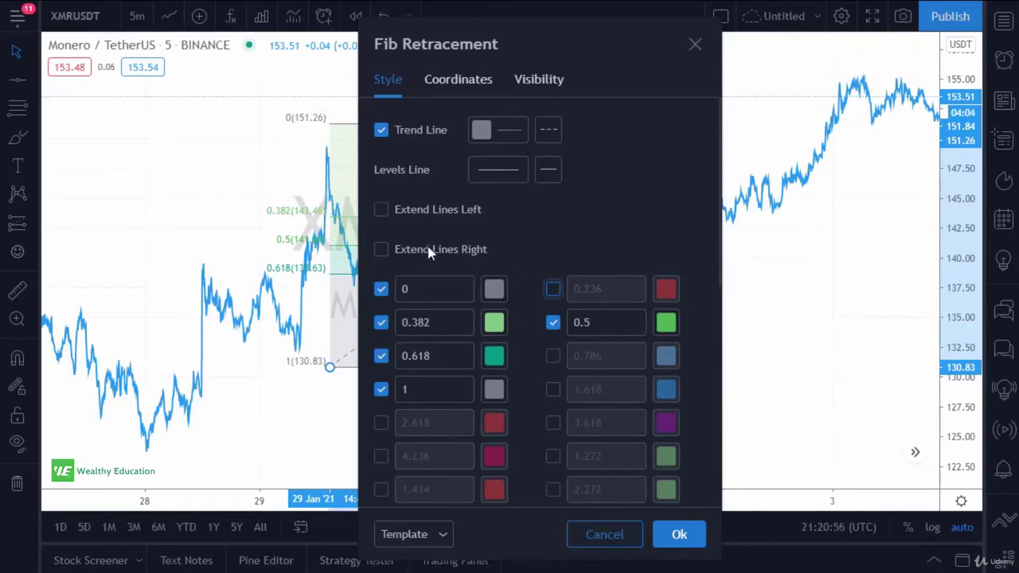
Turn on Extend Lines Right for the Fib Retracement, view the template options, and apply the settings.
left_click(381, 250)
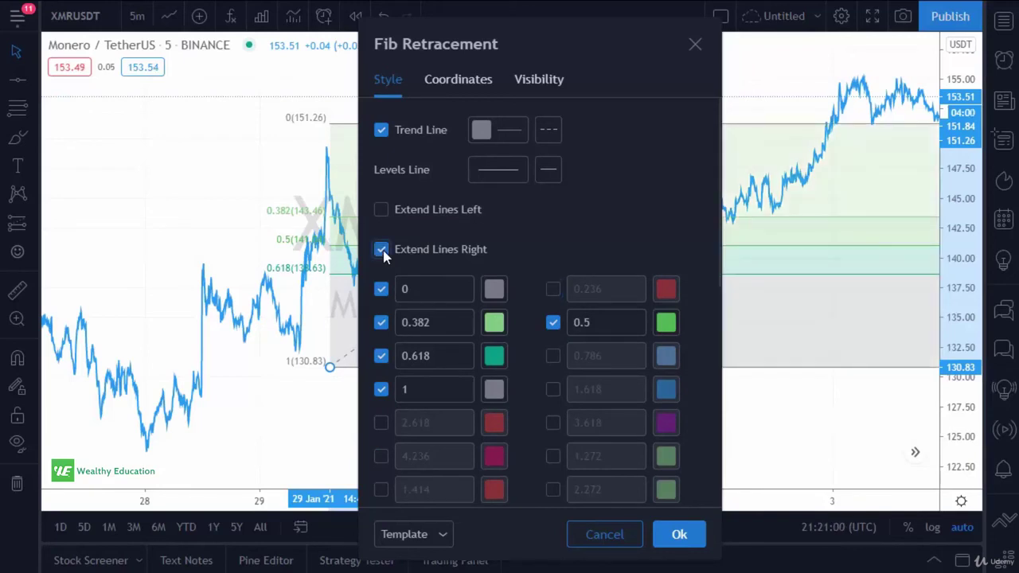
left_click(440, 534)
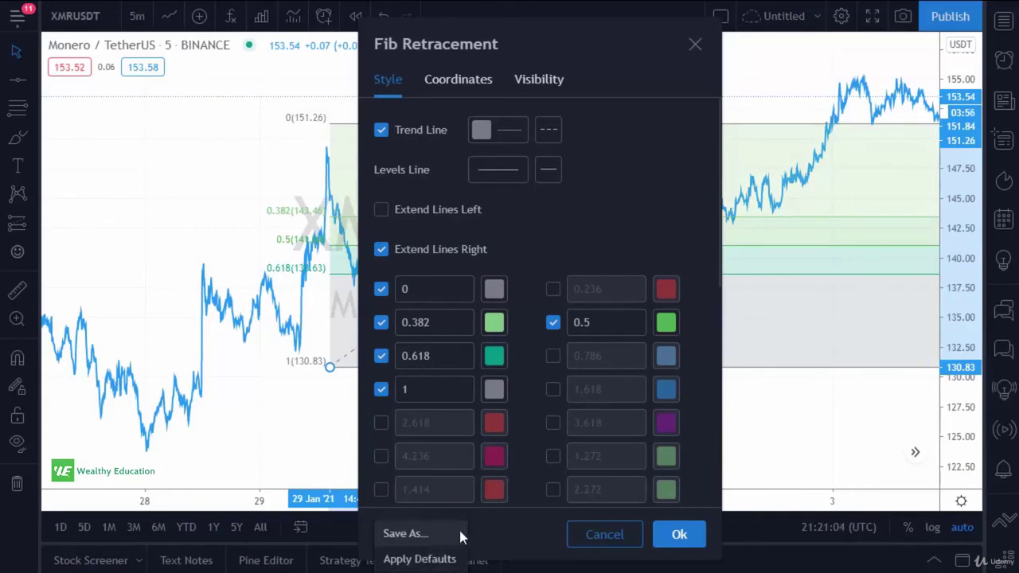
left_click(509, 528)
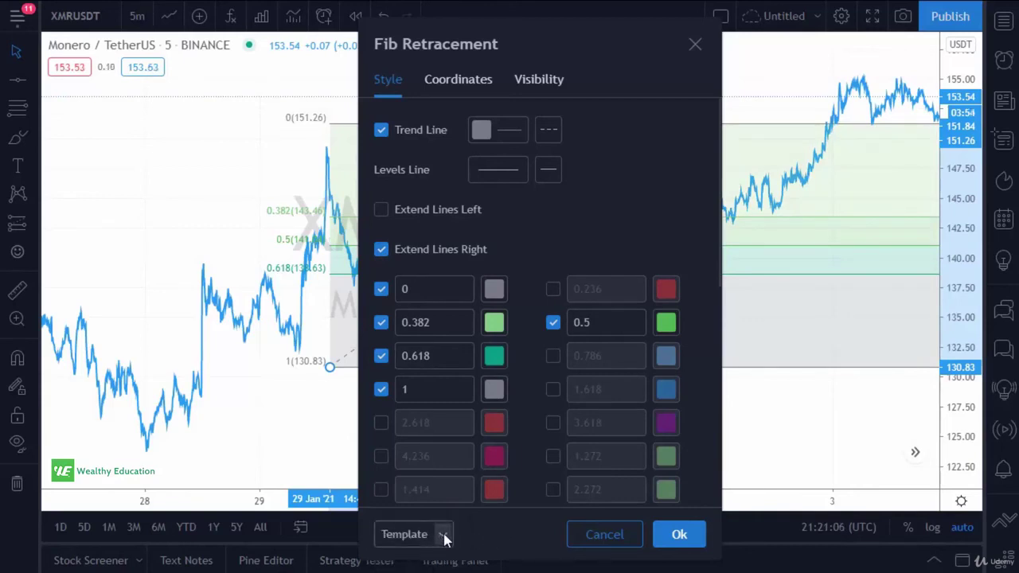
left_click(444, 537)
left_click(486, 536)
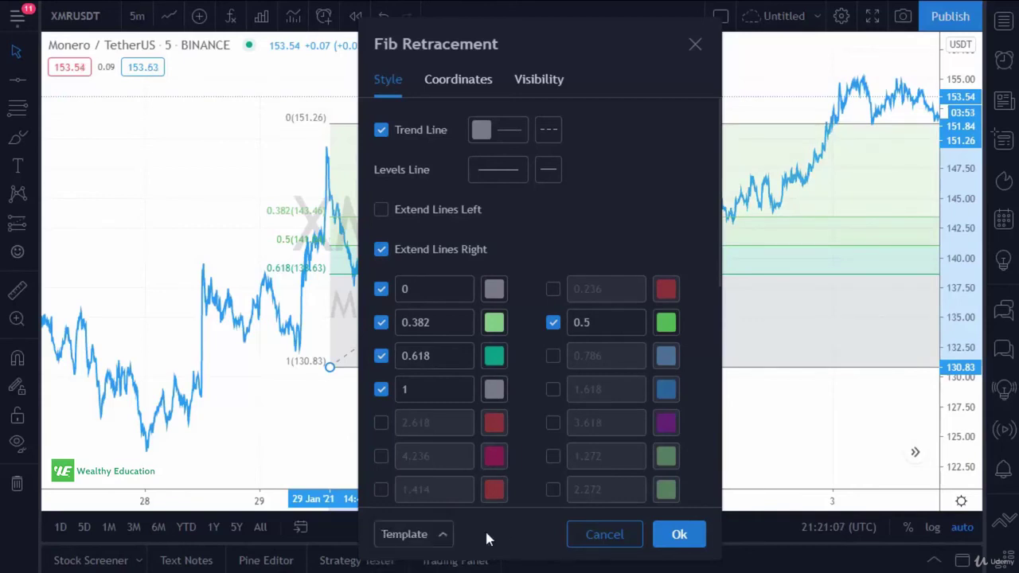
left_click(682, 535)
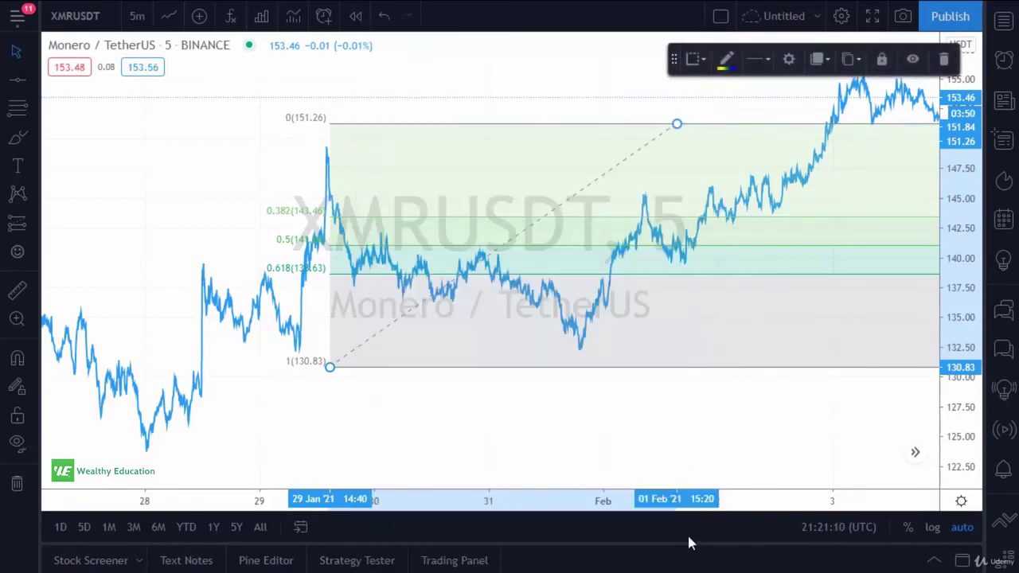
left_click(480, 426)
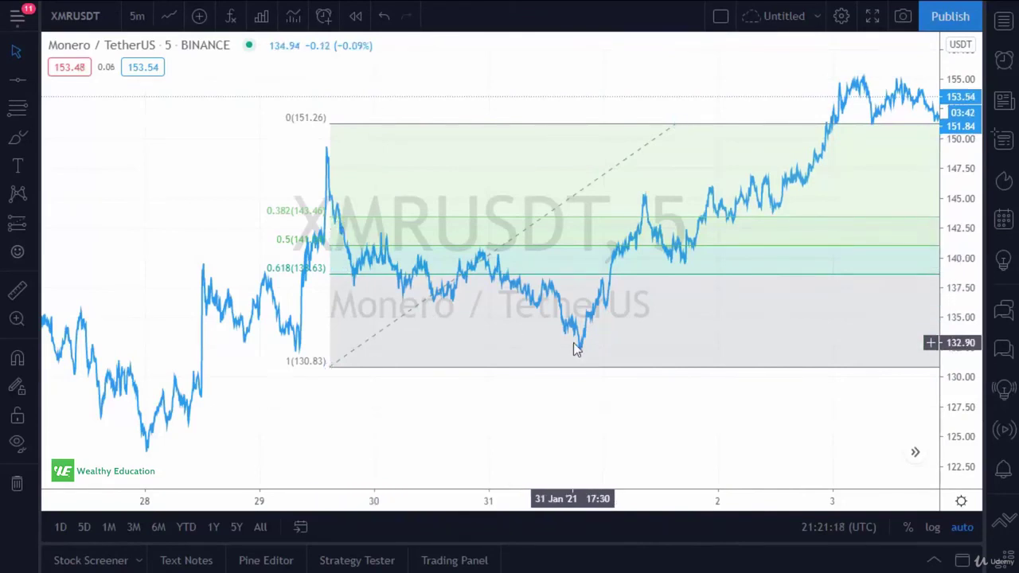
Re-anchor the Fib Retracement from about 131.91 near the 31 January low to about 145.59 at the 1 February high.
left_click(677, 125)
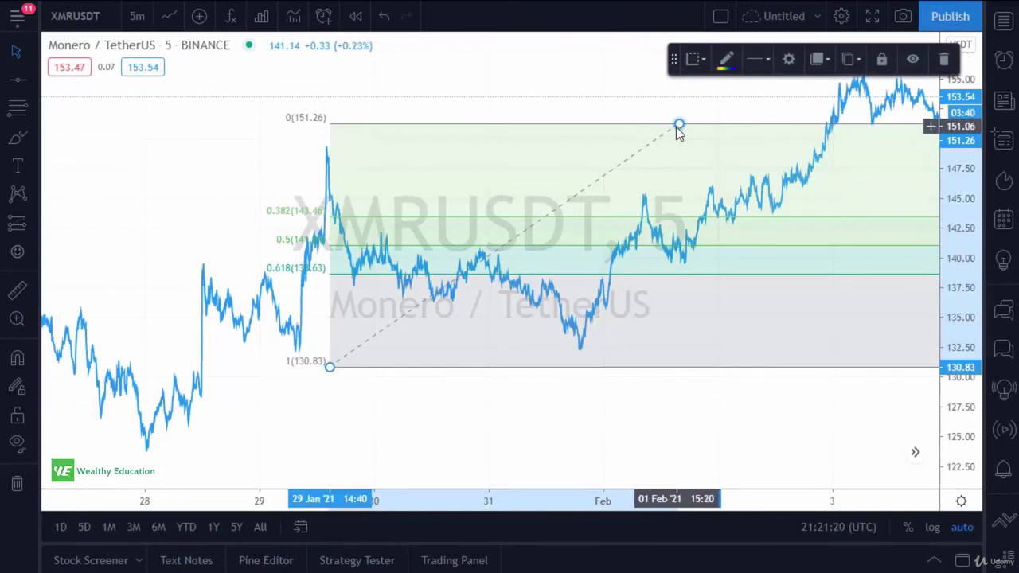
mouse_move(677, 125)
left_mouse_down()
mouse_move(621, 148)
mouse_move(689, 188)
mouse_move(640, 192)
left_mouse_up()
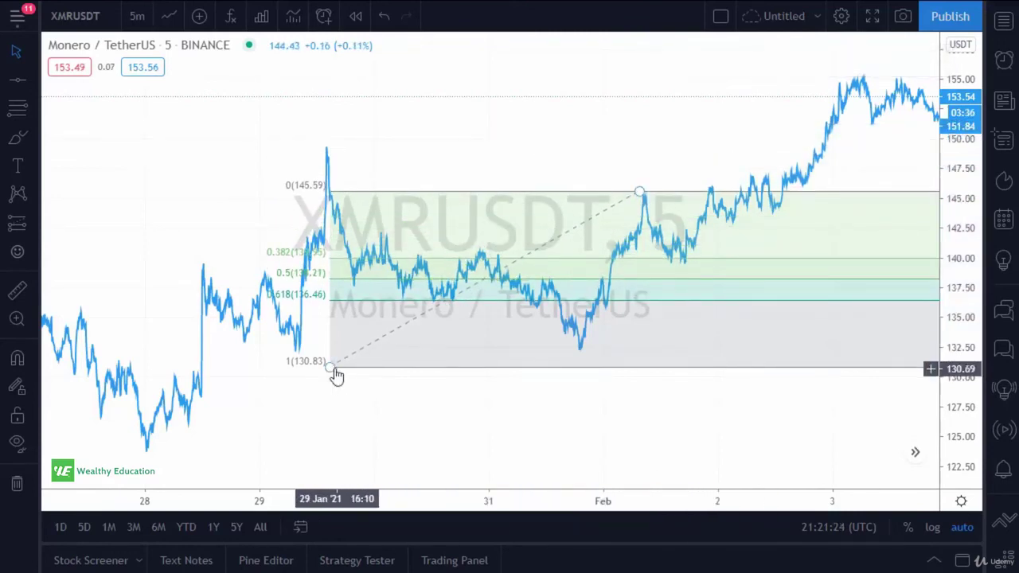
mouse_move(330, 367)
left_mouse_down()
mouse_move(518, 353)
mouse_move(581, 359)
left_mouse_up()
left_click(580, 398)
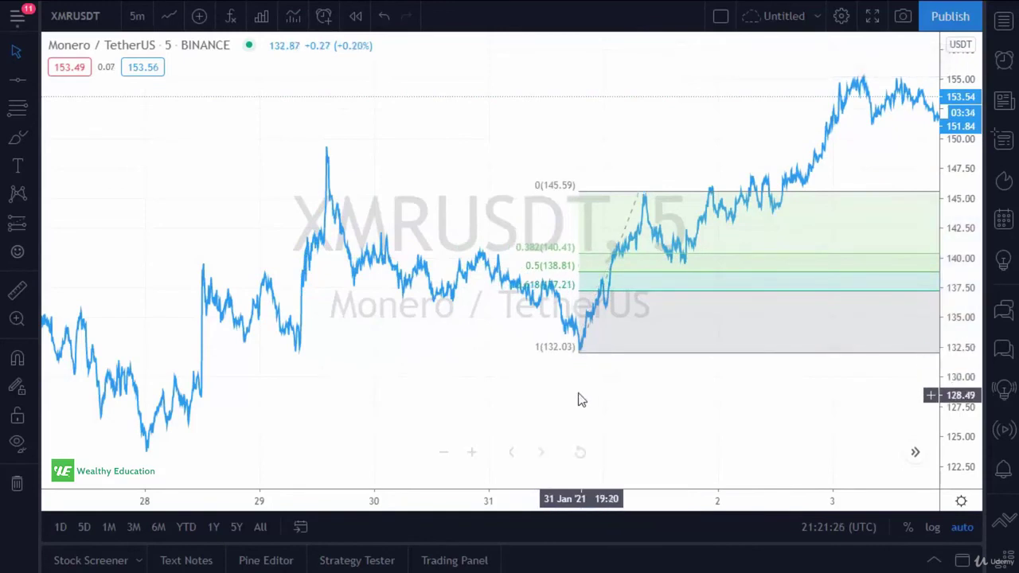
scroll(606, 362, "right", 3)
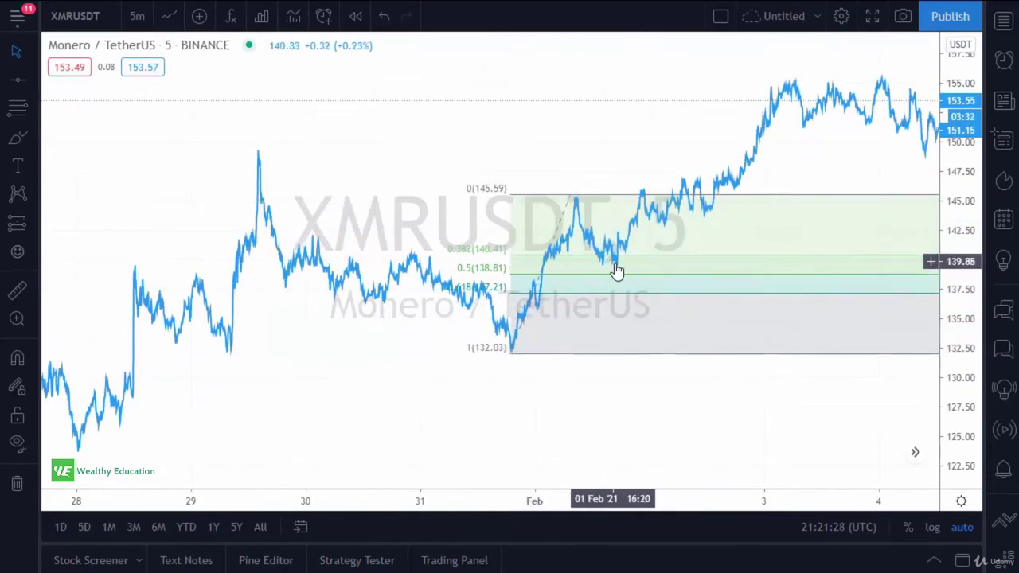
left_click_drag(509, 359, 501, 356)
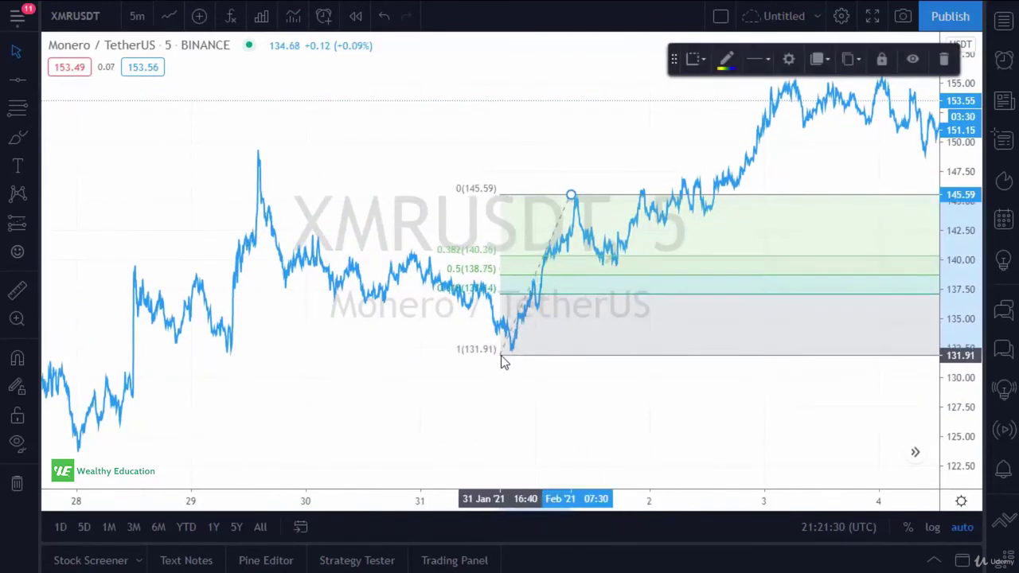
left_click(594, 375)
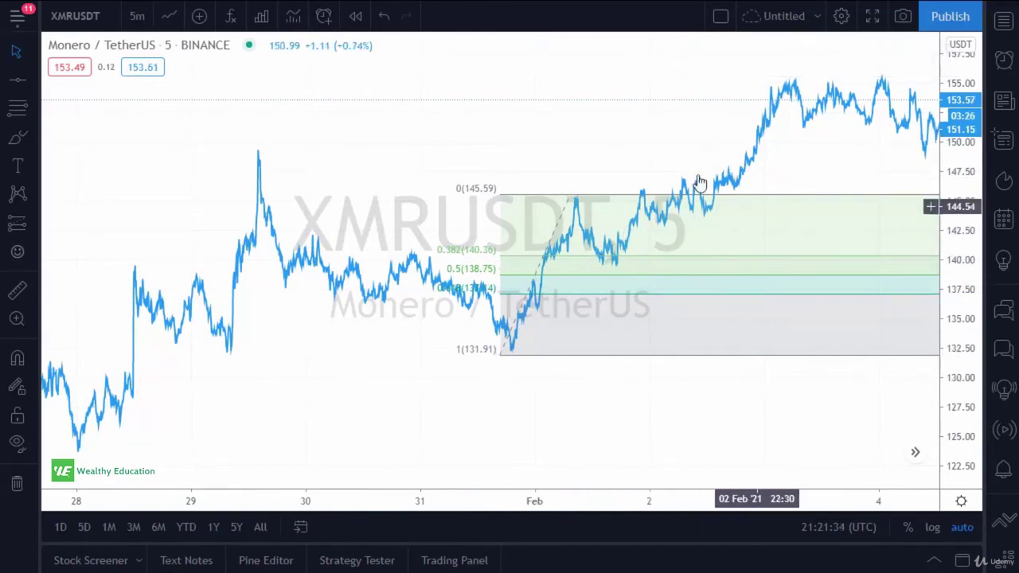
Remove the Fib Retracement spanning 31 January to 1 February from the chart.
left_click_drag(583, 179, 435, 157)
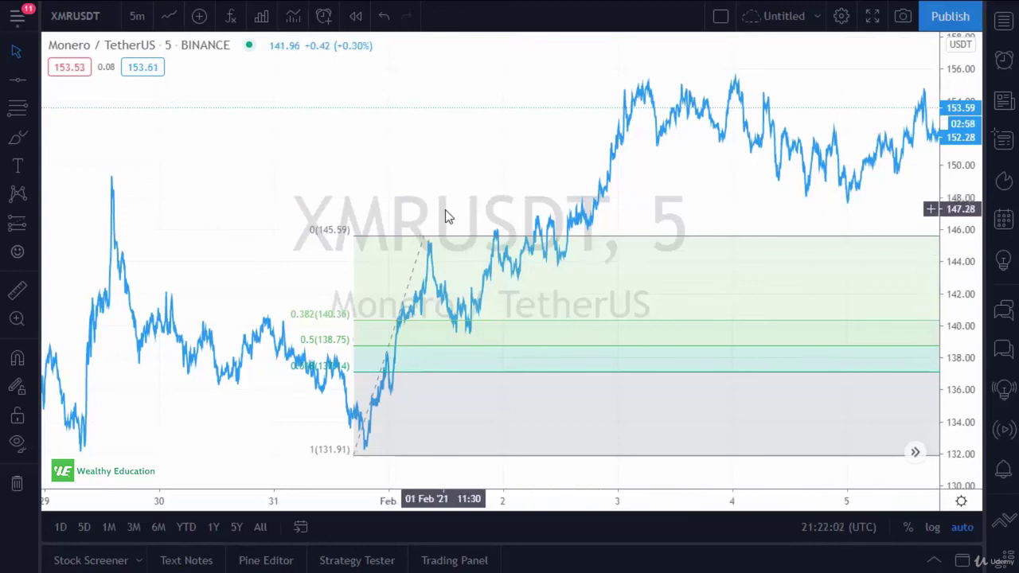
right_click(425, 236)
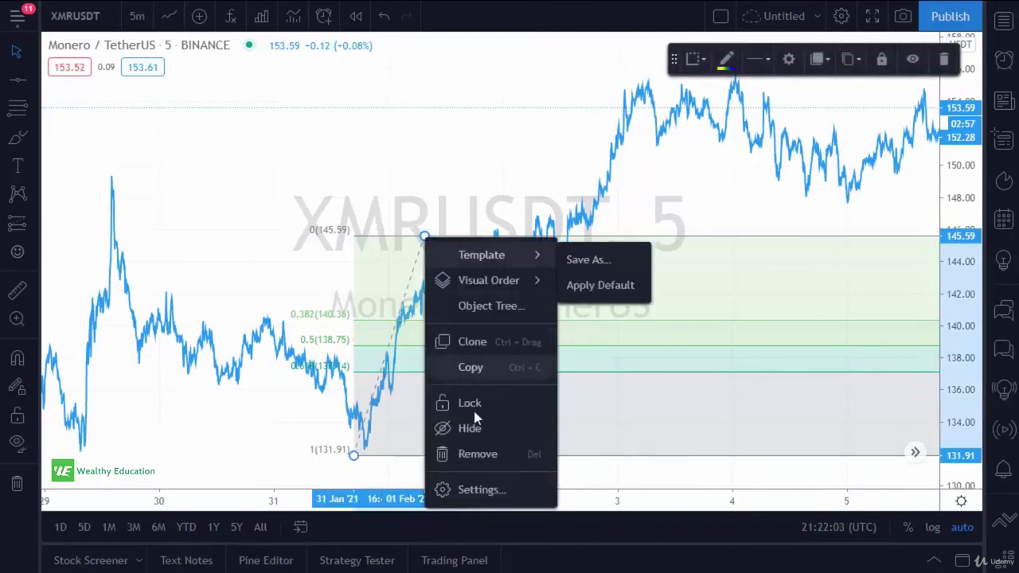
left_click(478, 454)
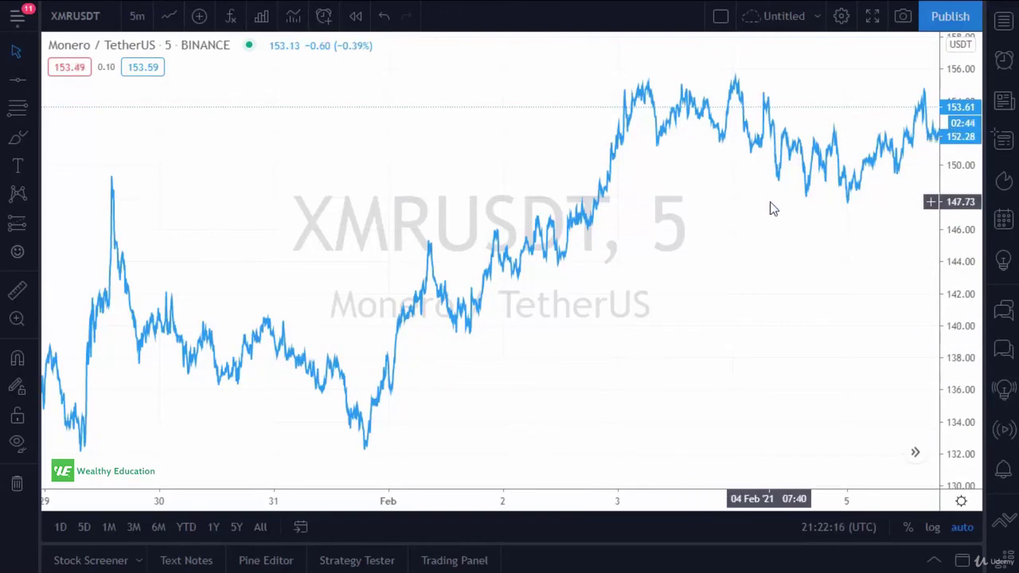
Draw a Fib Retracement from the 31 January low at about 132.44 to the 3 February high at about 156.00.
left_click_drag(776, 327, 662, 334)
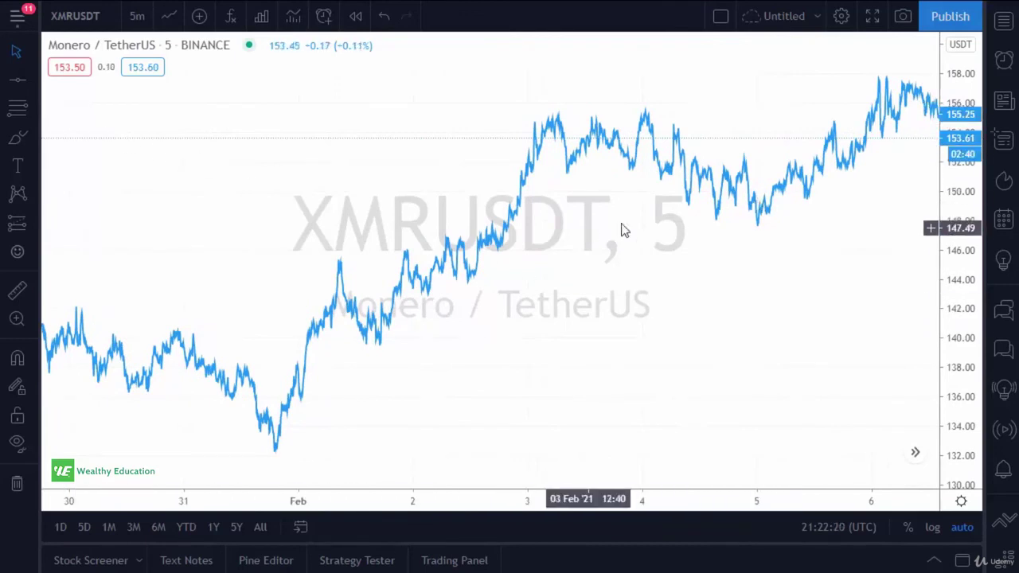
left_click(23, 110)
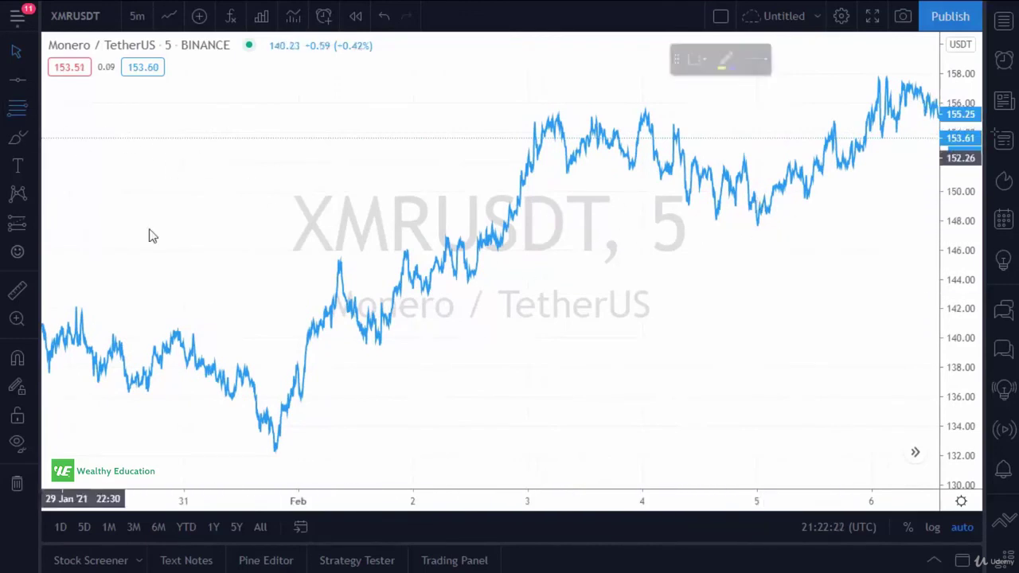
left_click(273, 448)
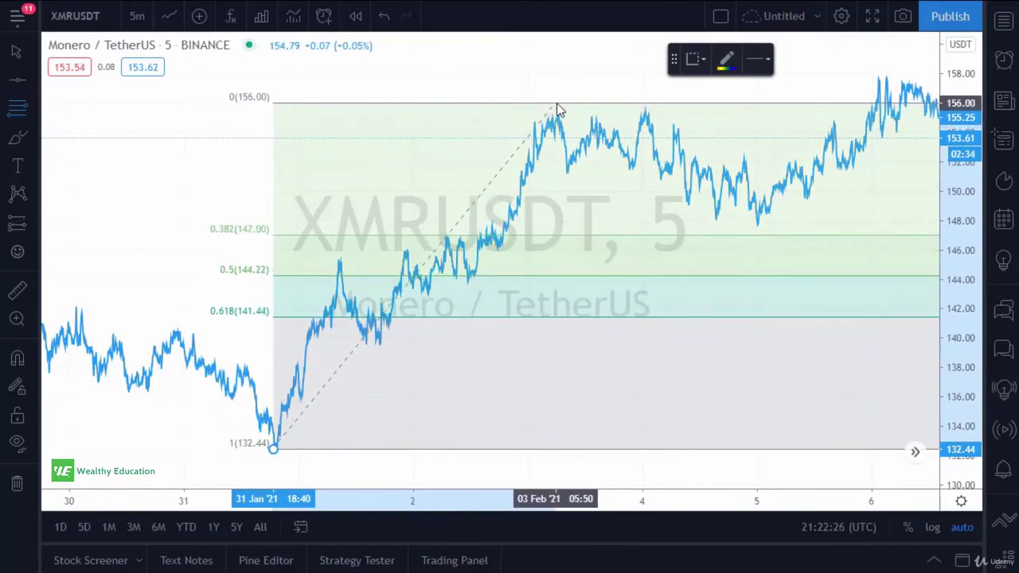
left_click(557, 103)
left_click(436, 81)
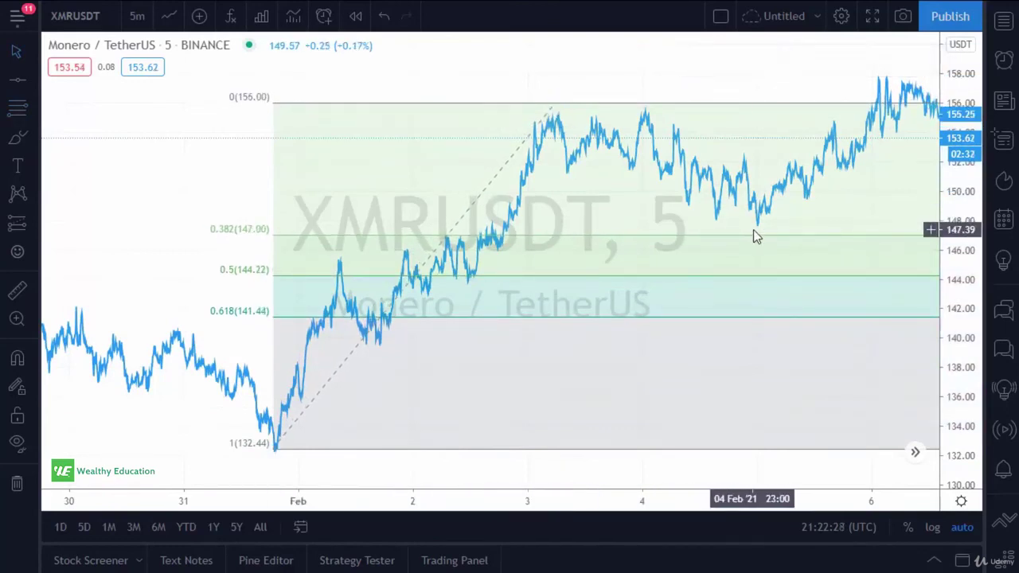